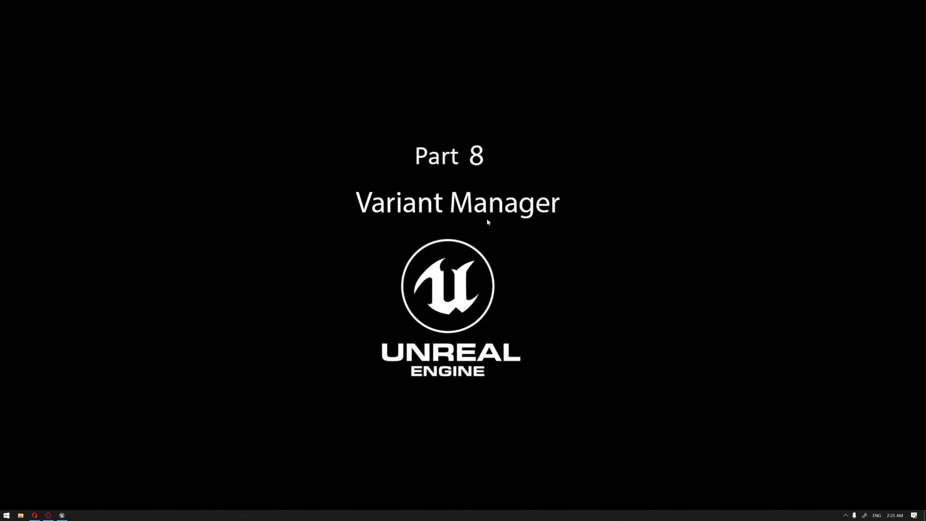
Switch to the Unreal Engine editor and hide the instanced foliage surrounding the canopy walkway
left_click(62, 515)
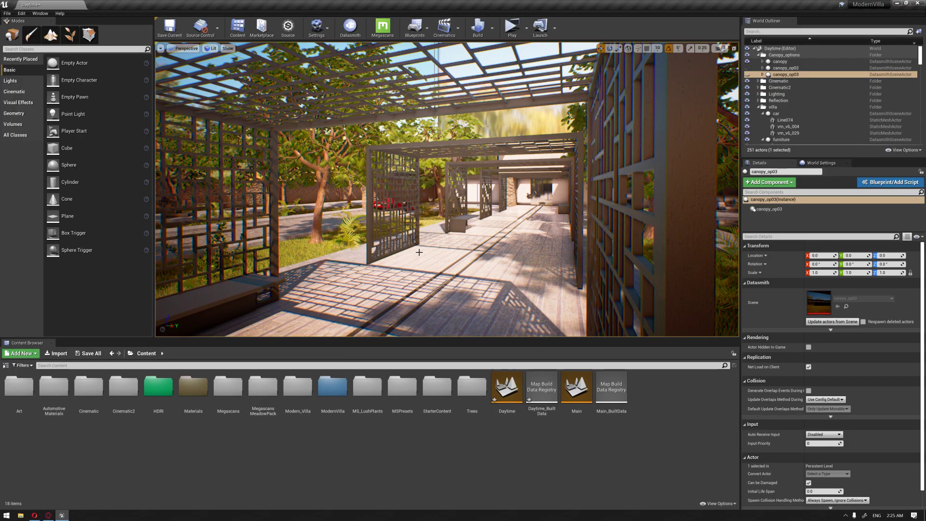
right_click_drag(447, 189, 431, 189)
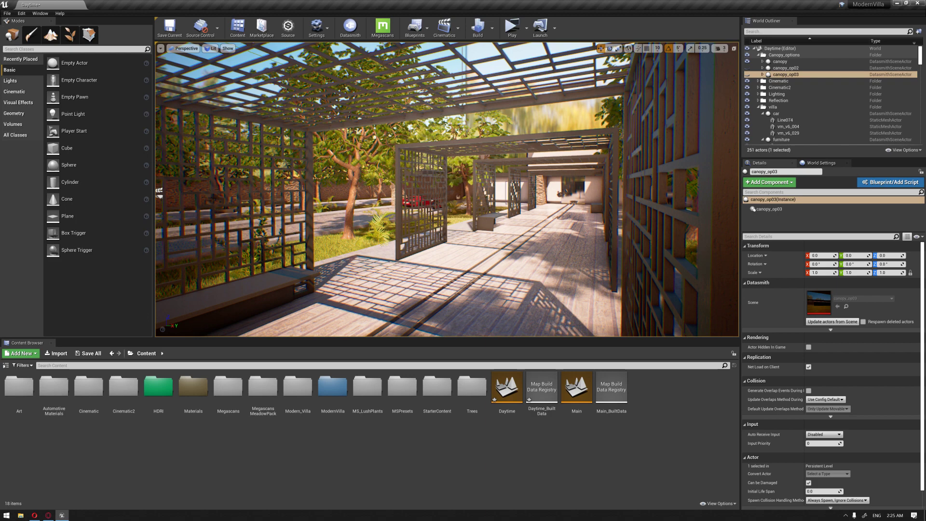
right_click_drag(432, 188, 416, 189)
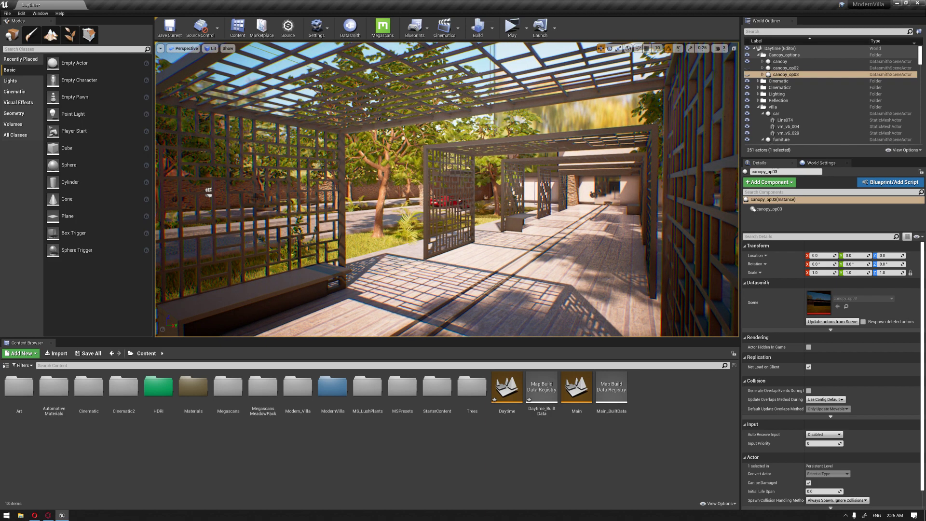
right_click_drag(422, 189, 419, 231)
left_click(289, 120)
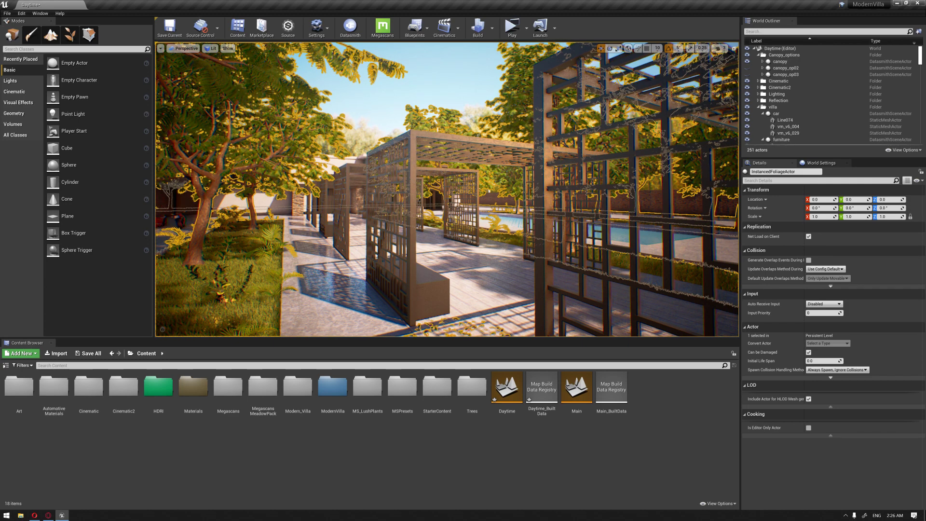
key("h")
right_click_drag(447, 190, 496, 208)
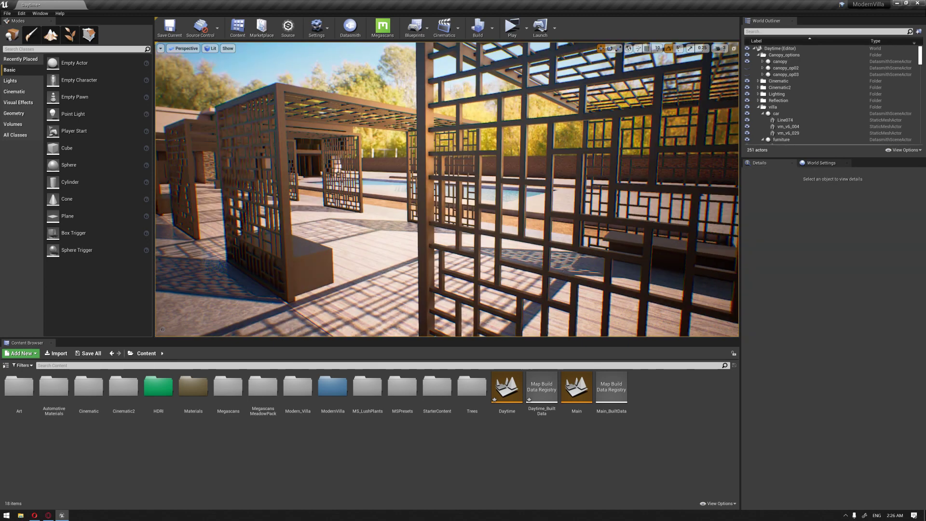
Inspect the meshes grouped under the canopy actor, such as Shape007_2, and view the canopy from inside the walkway
left_click(780, 61)
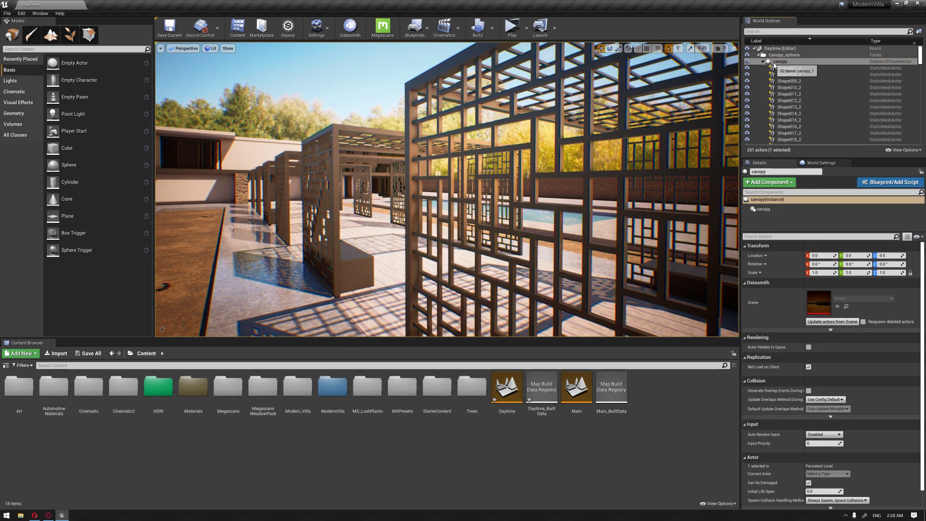
left_click(763, 62)
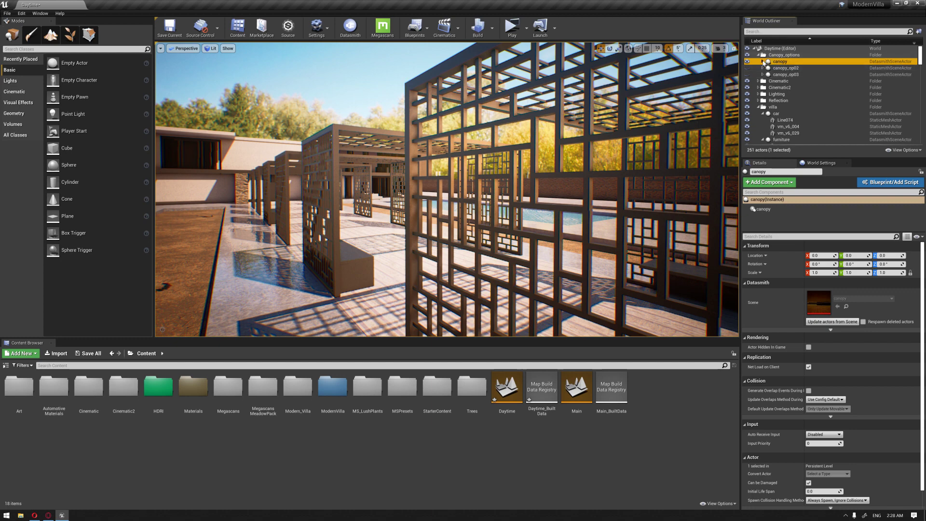
left_click(763, 62)
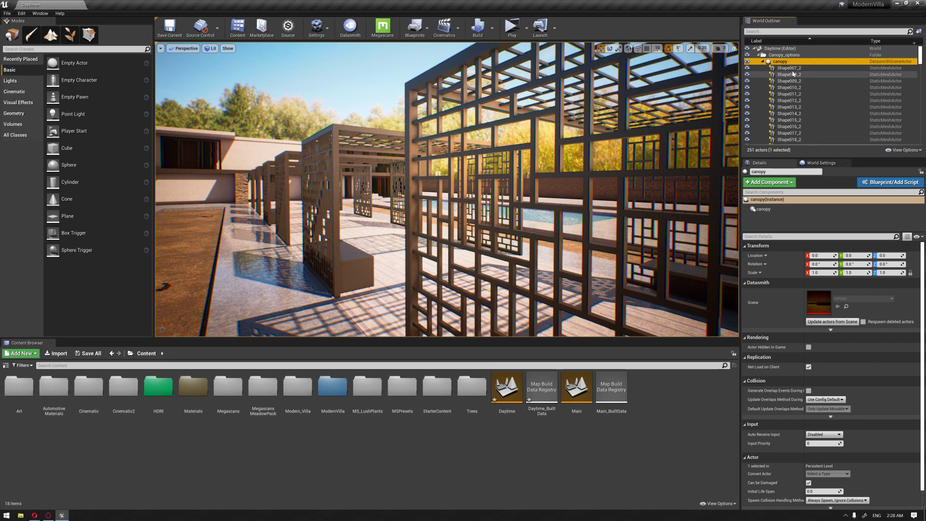
left_click(789, 68)
right_click_drag(531, 217, 466, 241)
key("w")
key("d")
left_click(763, 62)
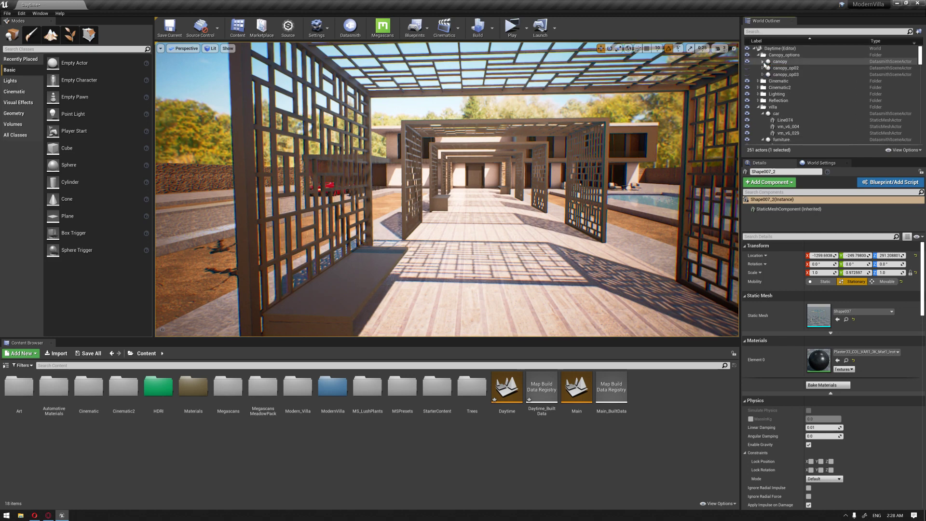
Toggle the visibility of canopy_op02 and canopy_op03 to compare the alternative lattice designs along the walkway
left_click(747, 68)
left_click(747, 74)
key("d")
right_click_drag(530, 193, 442, 189)
key("w")
key("d")
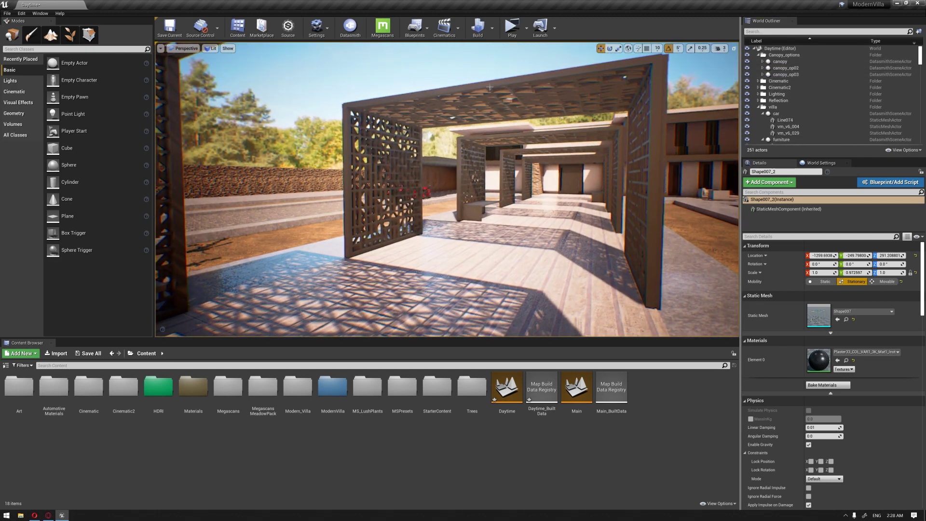
right_click_drag(526, 253, 495, 270)
key("d")
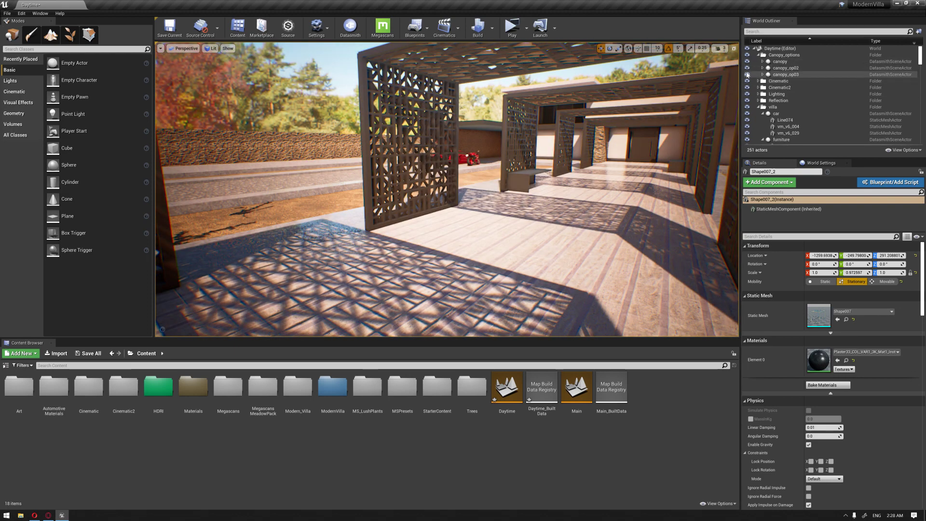
left_click(748, 68)
left_click(747, 68)
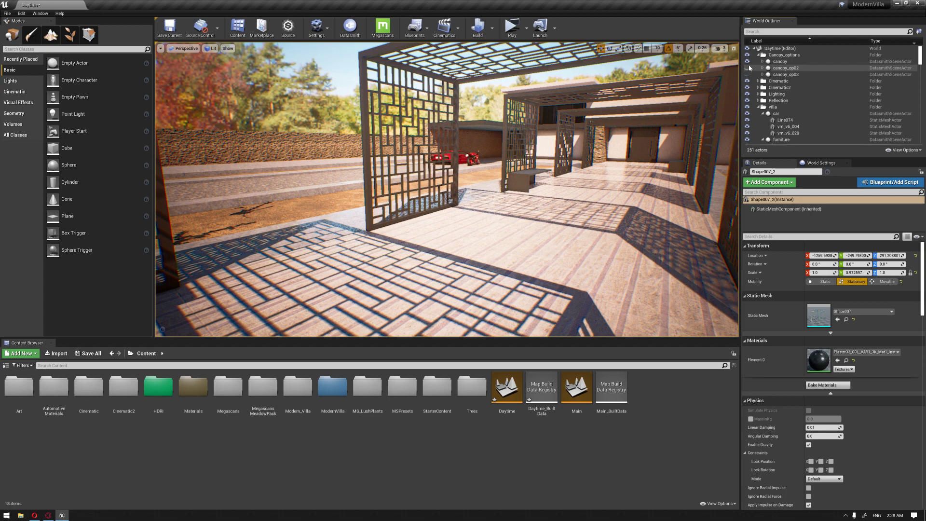
right_click_drag(558, 234, 607, 244)
key("w")
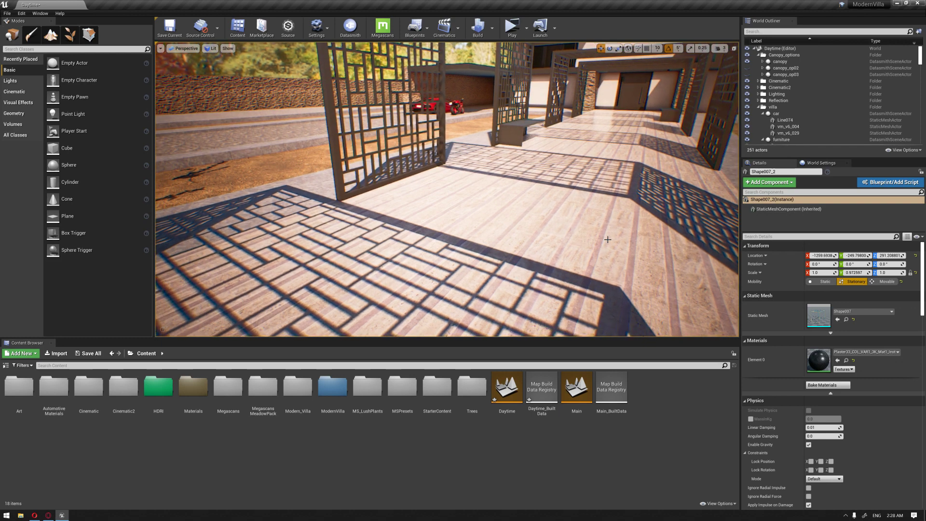
Toggle the canopy and canopy_op02 actors to check each option, leaving only the original canopy shown
left_click(748, 62)
left_click(747, 61)
left_click(747, 61)
left_click(748, 68)
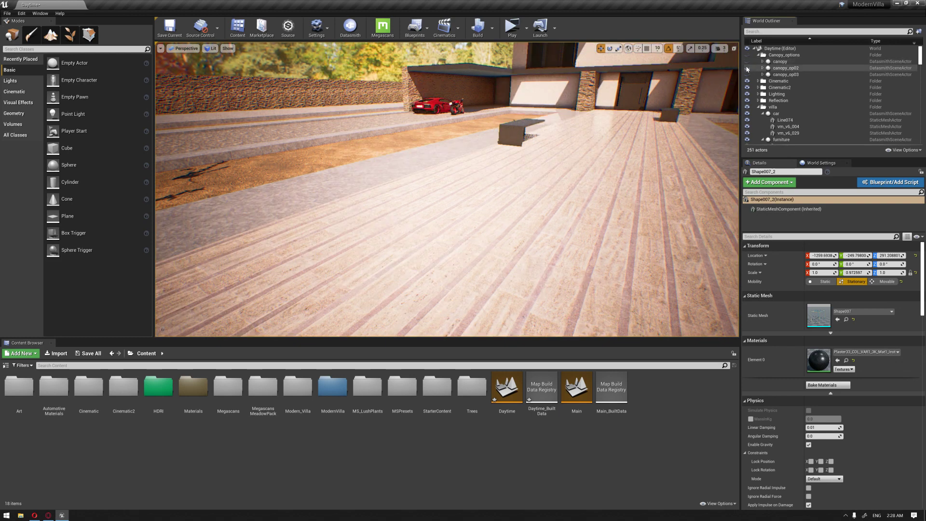
left_click(747, 68)
left_click(747, 68)
left_click(747, 68)
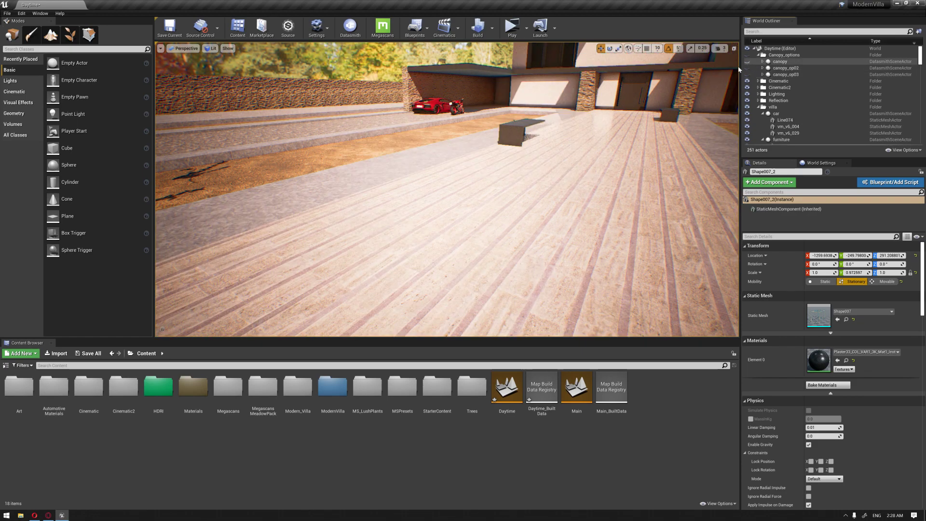
left_click(747, 62)
key("w")
right_click_drag(579, 164, 583, 101)
right_click_drag(609, 156, 666, 213)
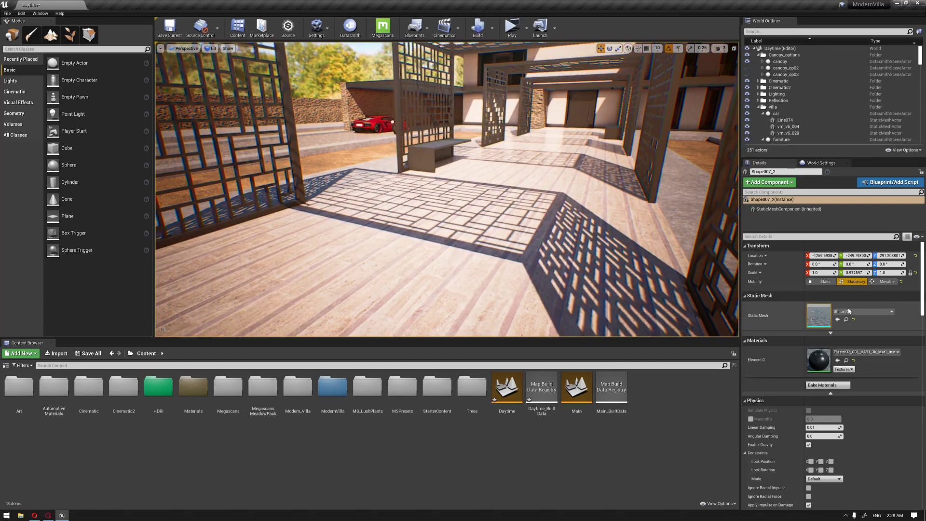
mouse_move(607, 244)
right_mouse_down()
mouse_move(581, 244)
mouse_move(629, 237)
mouse_move(608, 233)
right_mouse_up()
key("s")
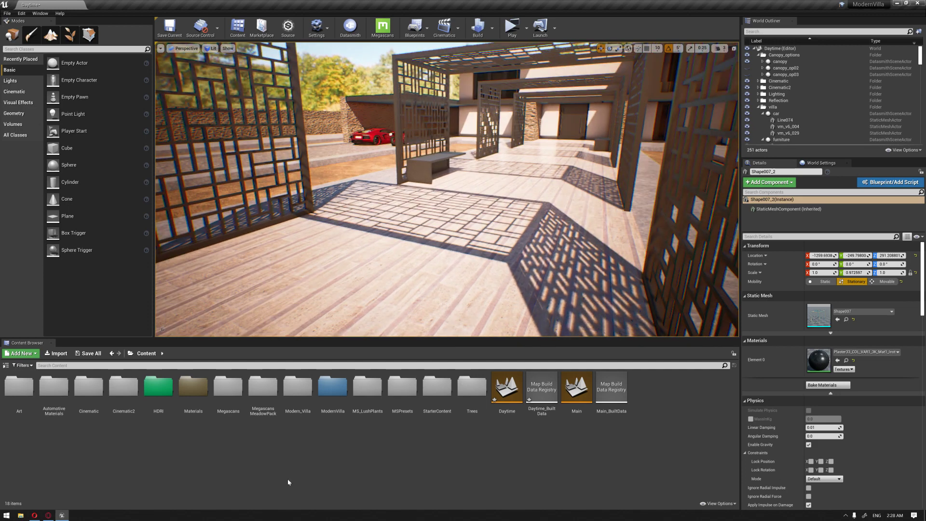
Create a content folder named Canopy_Variant_options and open it
right_click(361, 464)
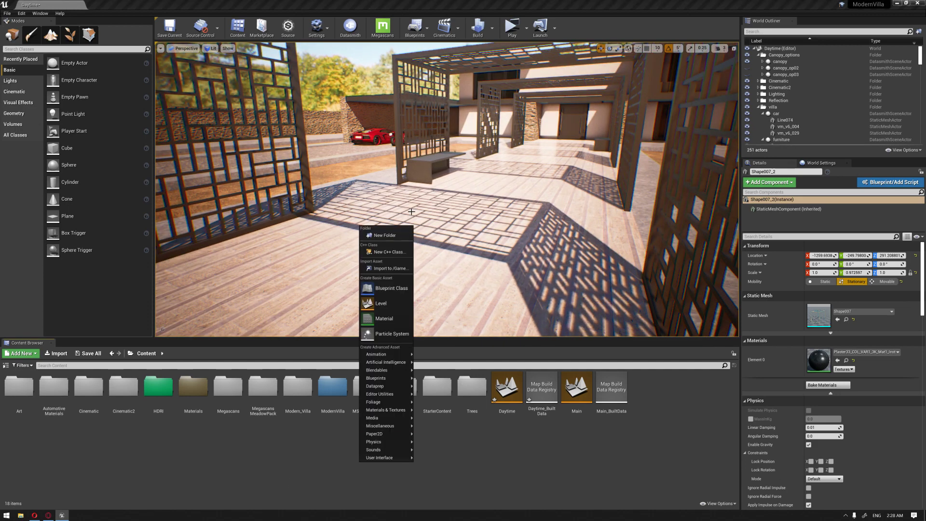
left_click(386, 236)
type("Canopy_Variant_options")
key("Return")
key("Return")
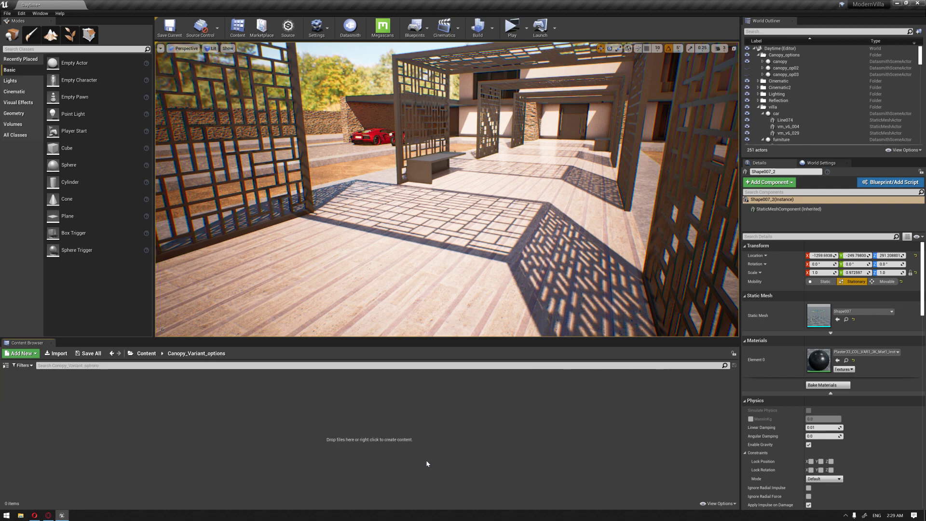
Create a Level Variant Sets asset named Canopy_Options in the Canopy_Variant_options folder
right_click(150, 402)
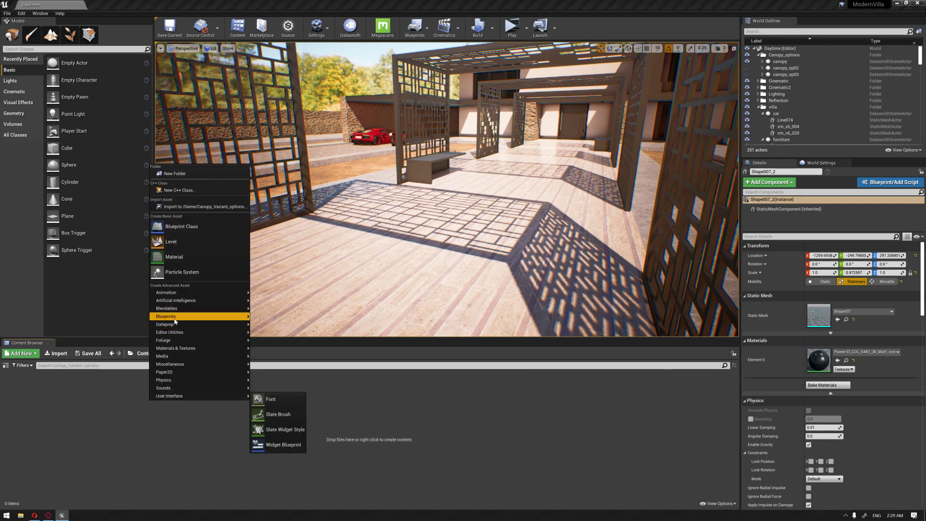
mouse_move(188, 365)
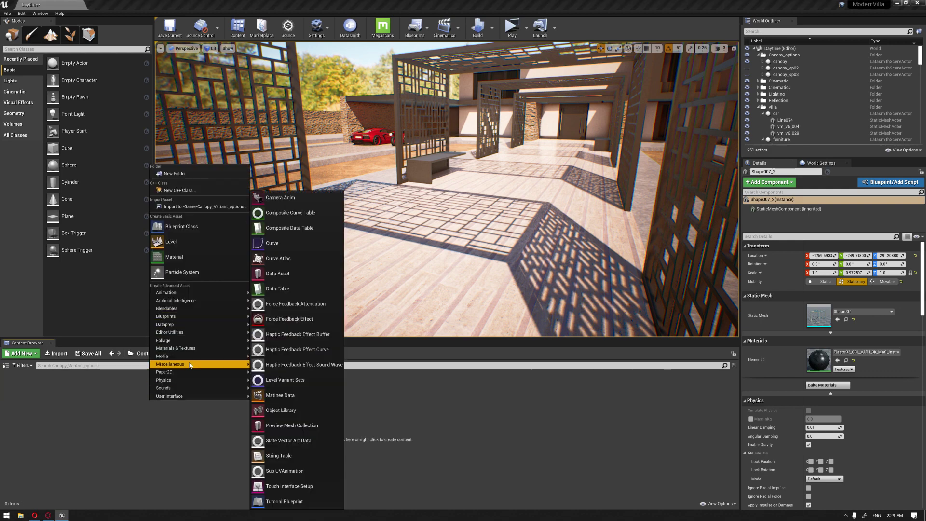
left_click(285, 382)
type("Canopy_")
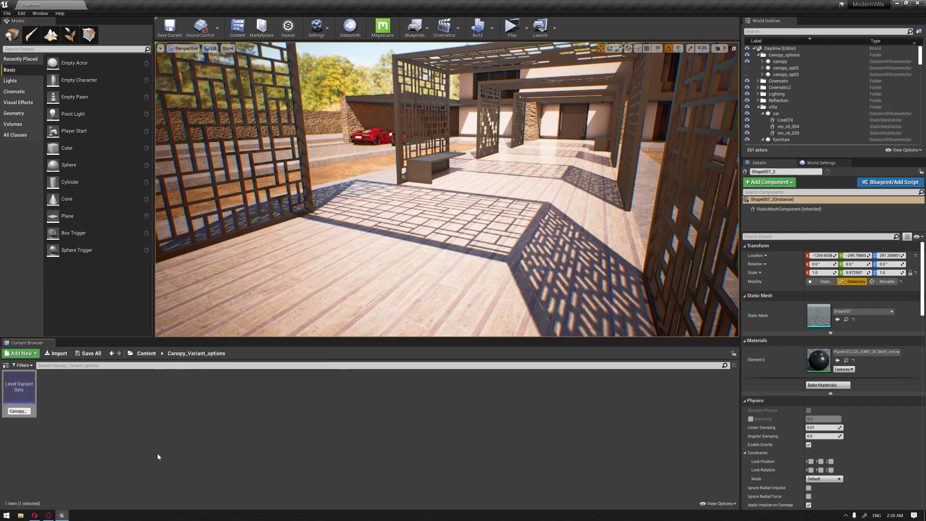
type("Options")
key("Return")
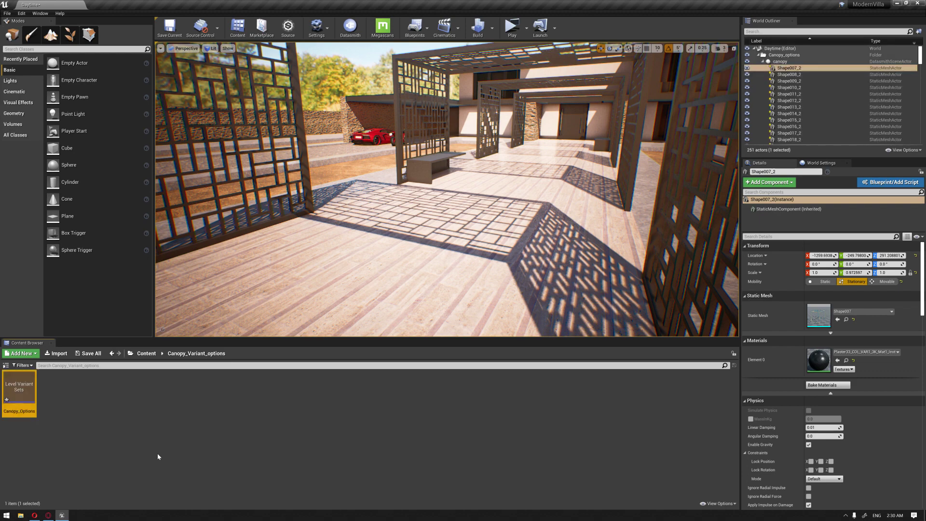
Open the Canopy_Options asset in the Variant Manager and add a variant set named Canopy
double_click(15, 399)
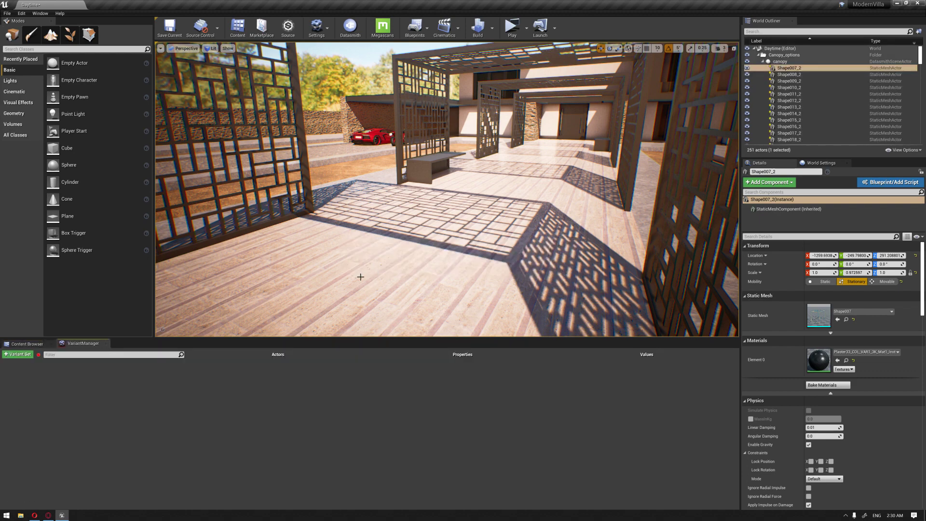
mouse_move(94, 344)
left_mouse_down()
mouse_move(383, 279)
mouse_move(394, 236)
mouse_move(168, 344)
mouse_move(64, 347)
mouse_move(83, 350)
left_mouse_up()
left_click(23, 357)
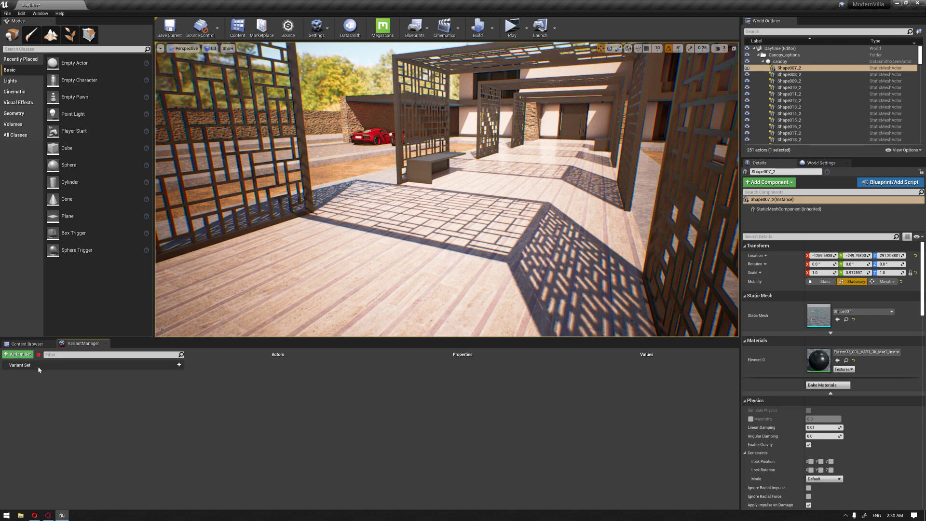
right_click(39, 369)
left_click(64, 418)
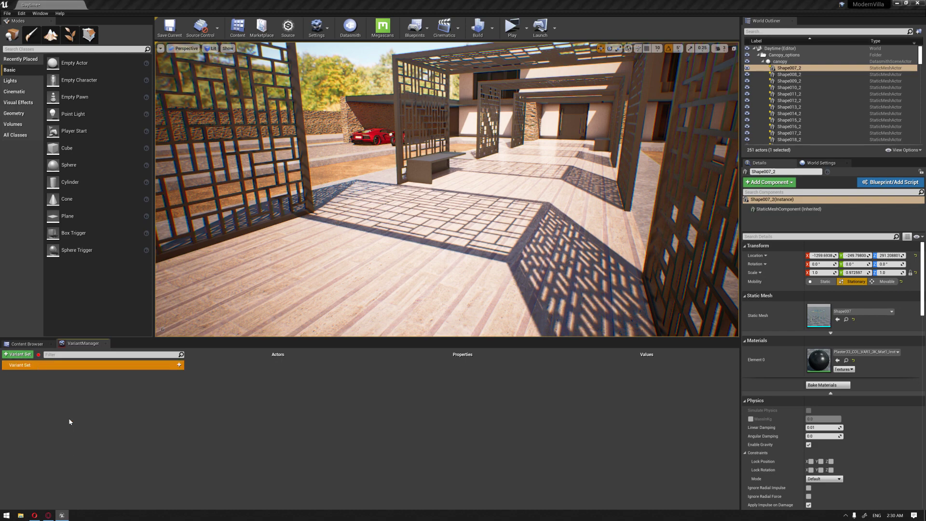
type("qano")
key("Return")
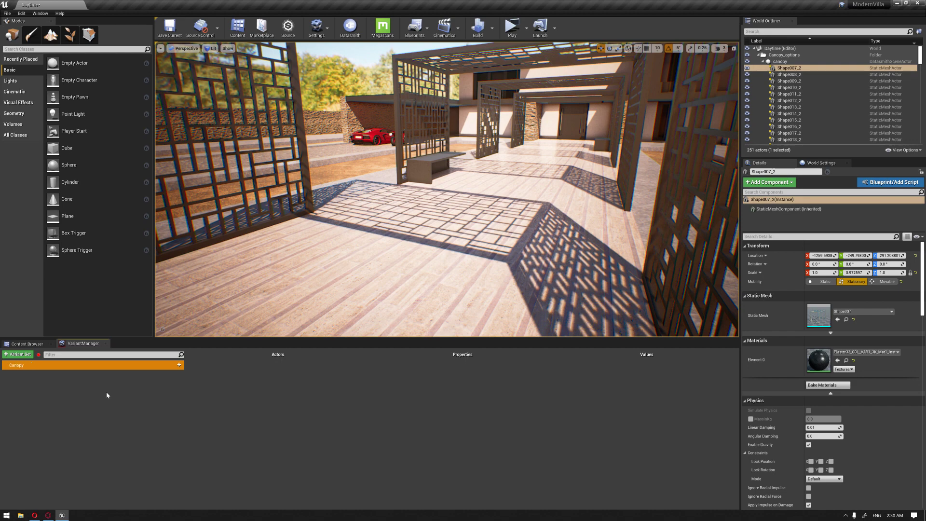
Add a variant to the Canopy set and rename it Op01
left_click(178, 365)
left_click(59, 387)
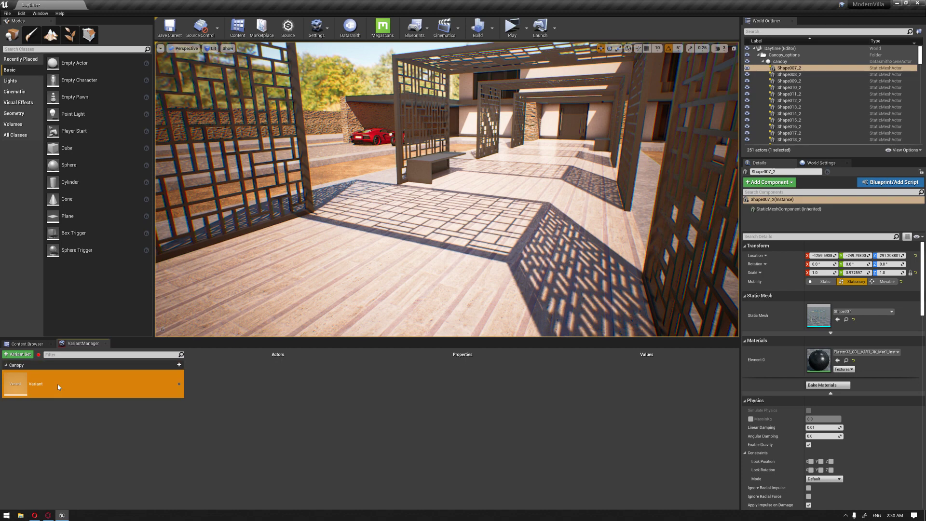
right_click(41, 382)
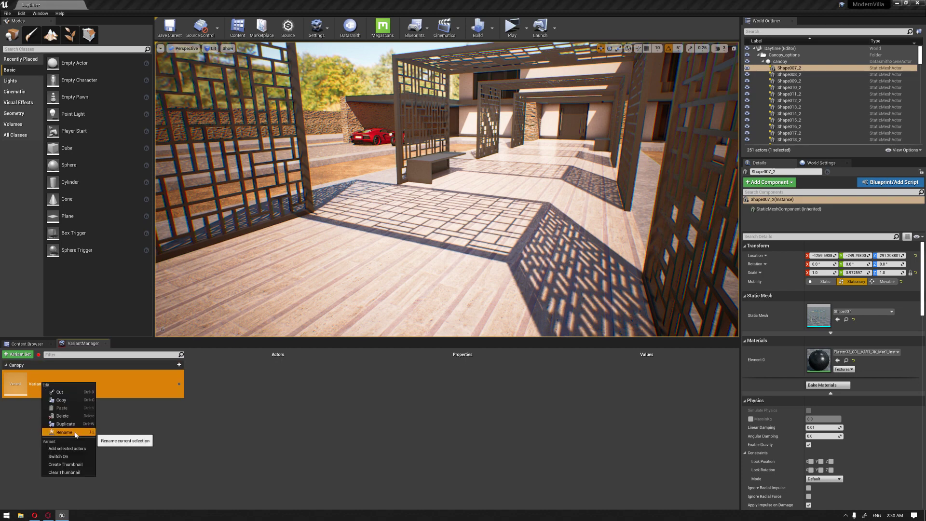
left_click(74, 435)
type("Op")
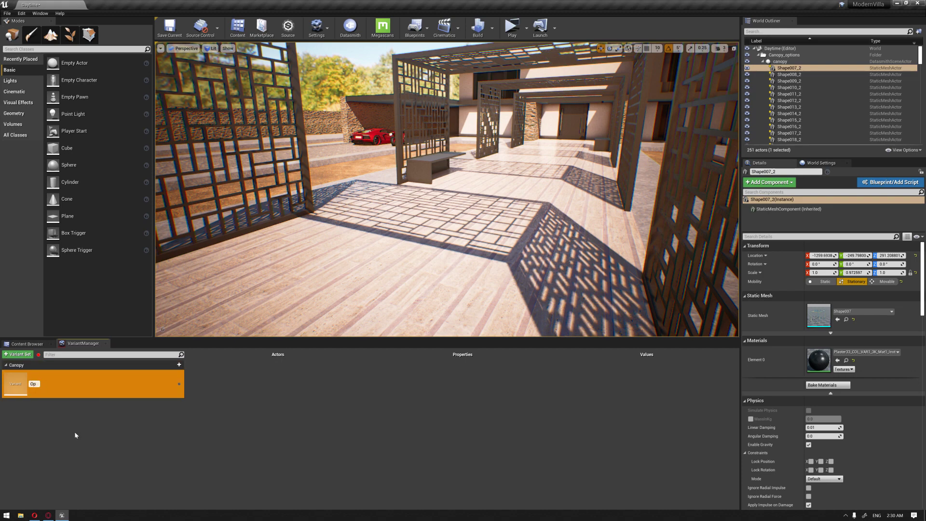
type("01")
key("Return")
right_click(80, 395)
left_click(110, 448)
key("Return")
Bind the canopy actor from the Canopy_options folder to the Op01 variant
left_click(763, 63)
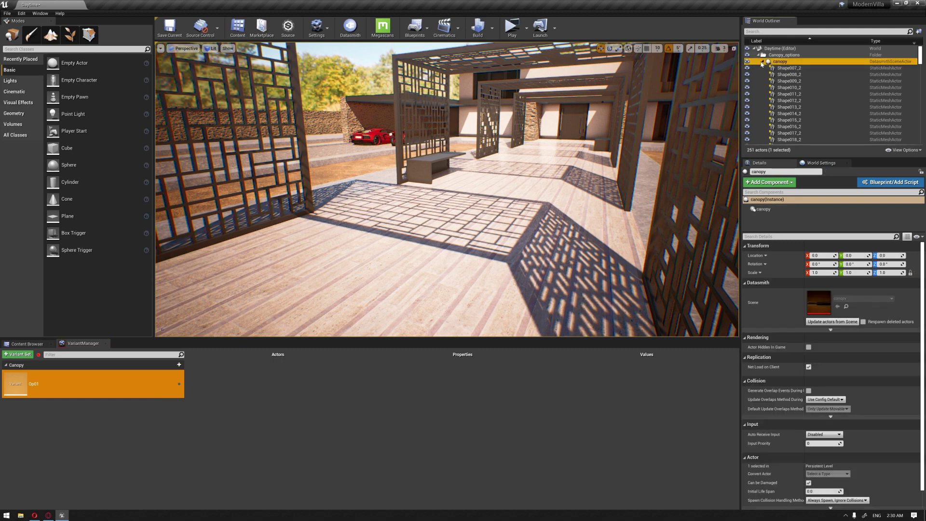
left_click(762, 62)
left_click(747, 61)
left_click(748, 61)
left_click(769, 65)
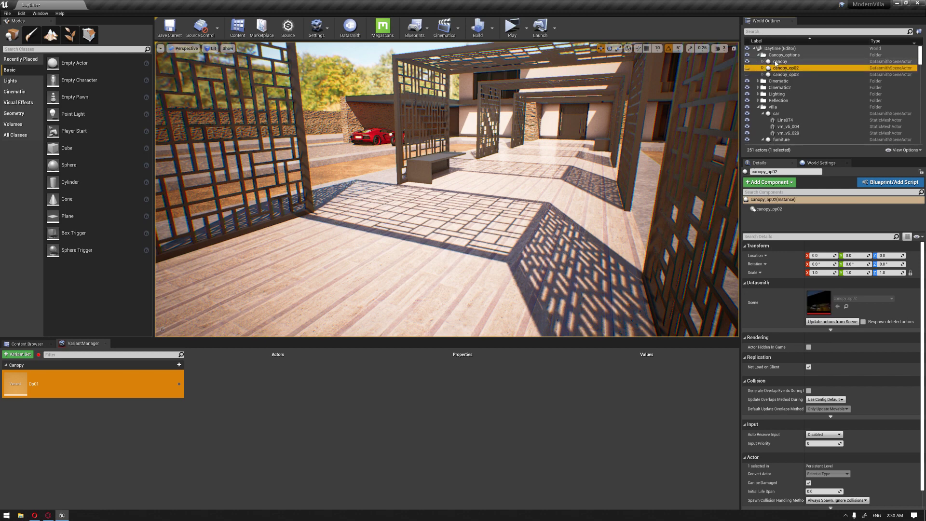
left_click(778, 73)
left_click(780, 62)
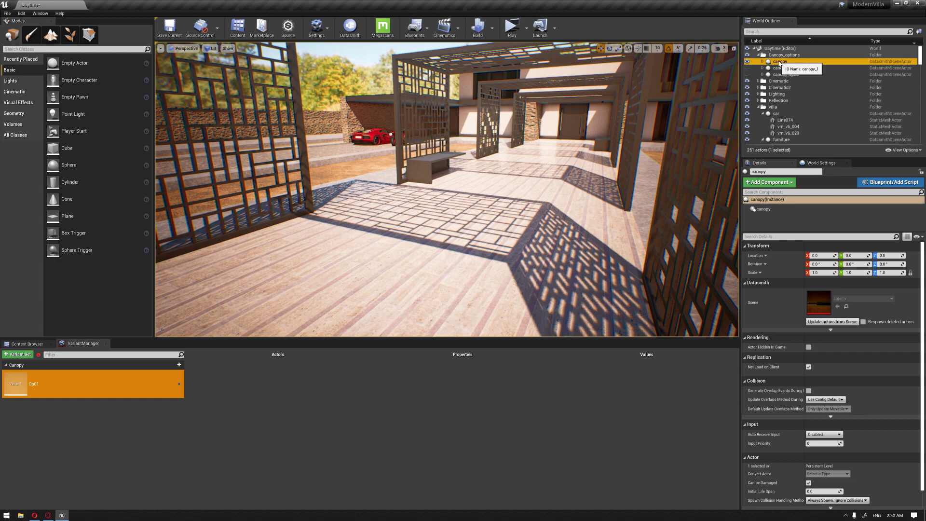
left_click_drag(780, 62, 127, 385)
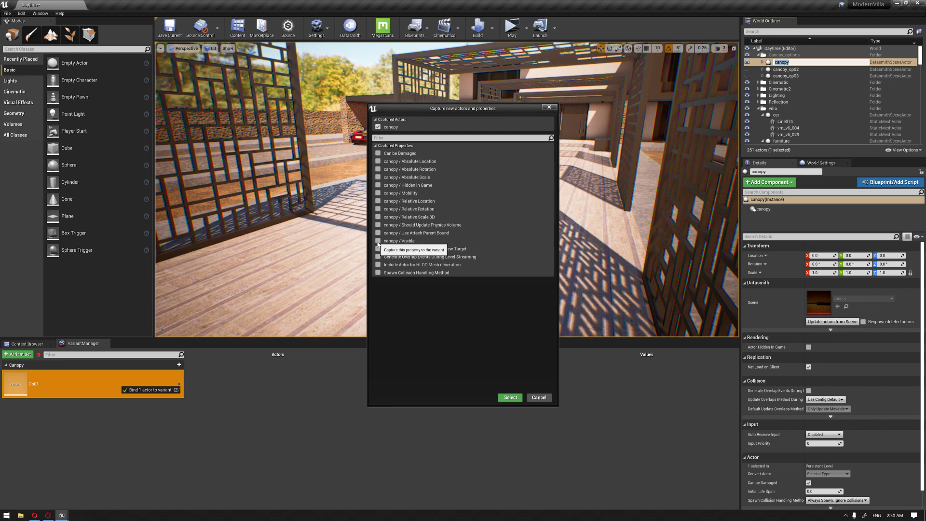
left_click(505, 397)
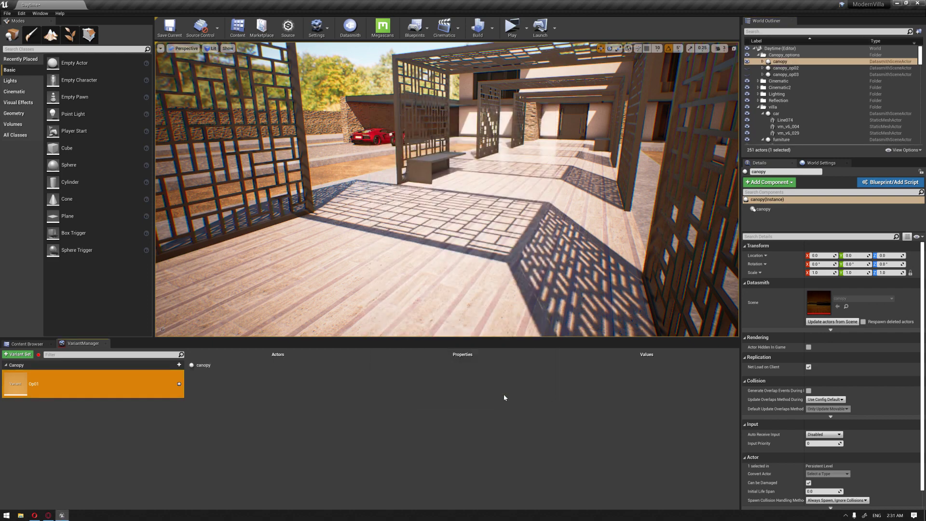
Bind the canopy_op02 and canopy_op03 actors to the Op01 variant, capturing each actor's Visible property
left_click_drag(787, 68, 154, 387)
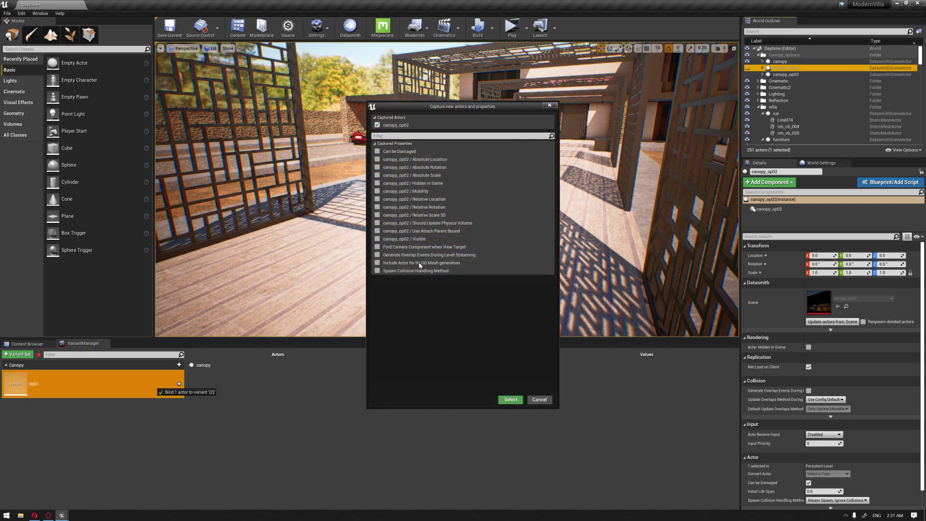
left_click(510, 400)
left_click_drag(786, 75, 137, 386)
left_click(378, 237)
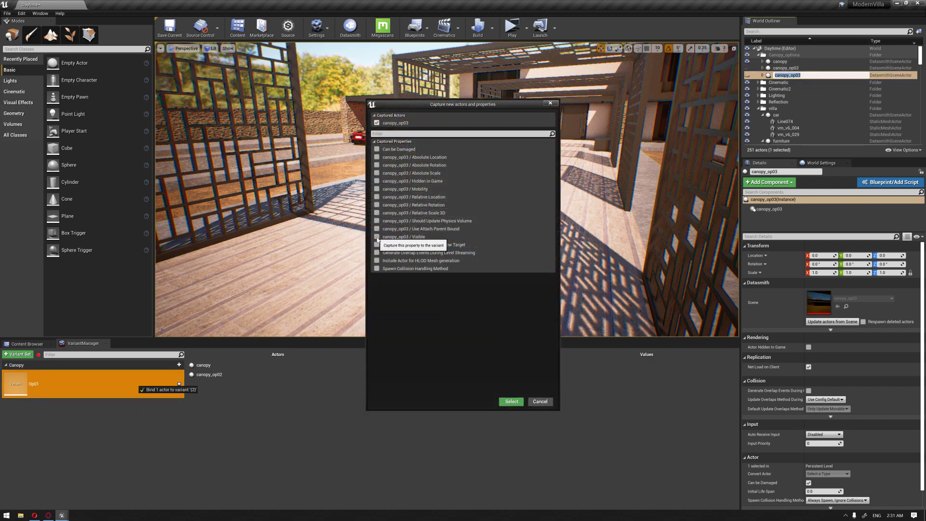
left_click(511, 402)
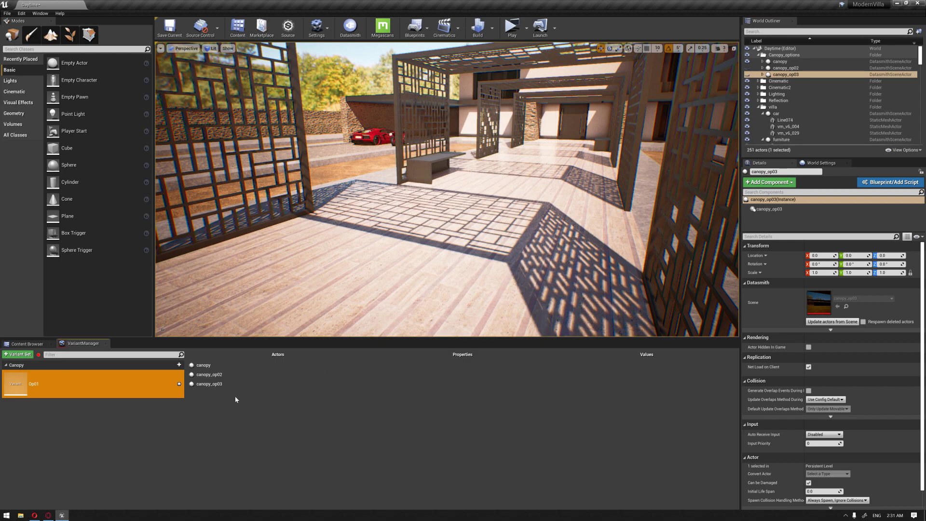
Check the Visible property captured for canopy, canopy_op02 and canopy_op03 in Op01, and expand the canopy actor's children
left_click(207, 366)
left_click(210, 376)
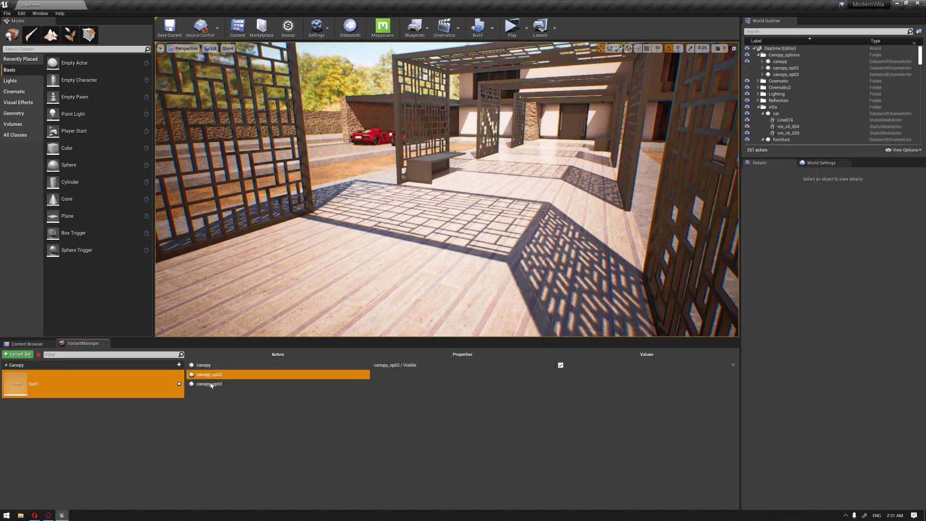
left_click(211, 384)
left_click(210, 375)
left_click(210, 386)
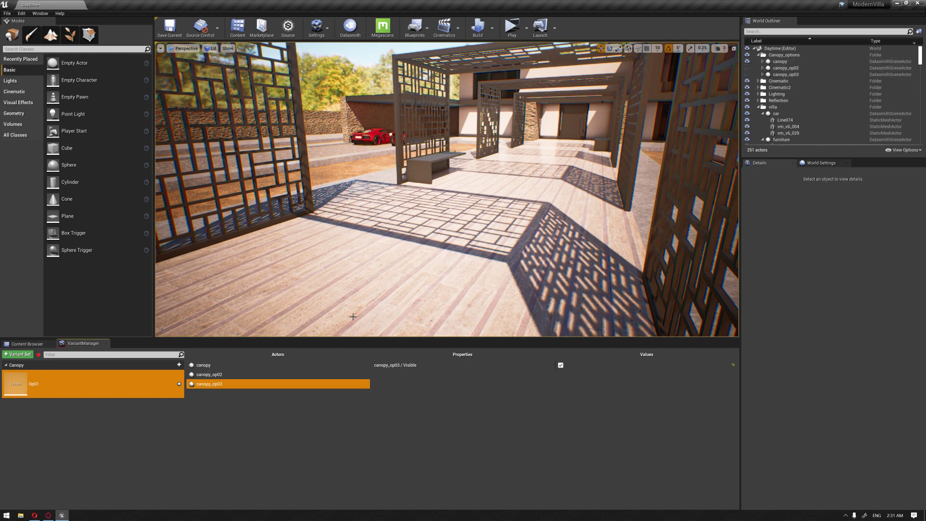
left_click(763, 61)
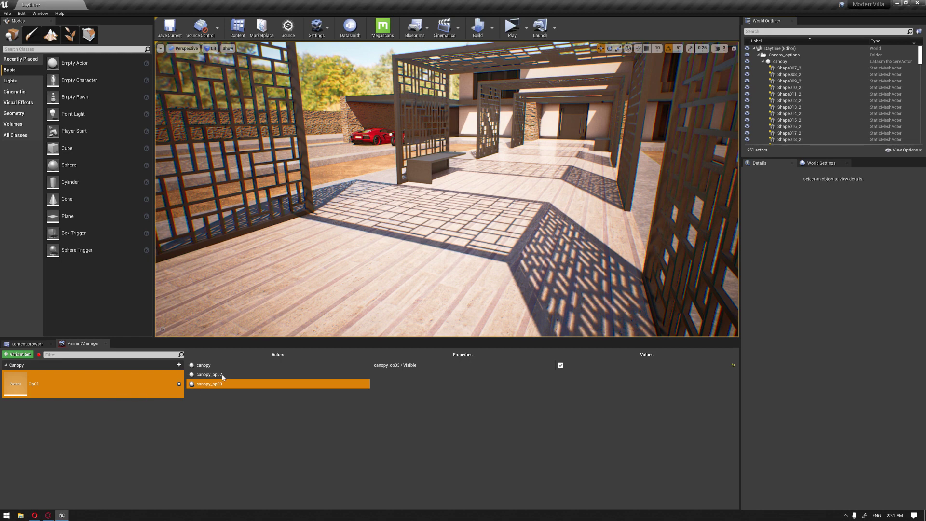
Apply the recorded Visible value to the canopy actor in the Op01 variant
left_click(211, 367)
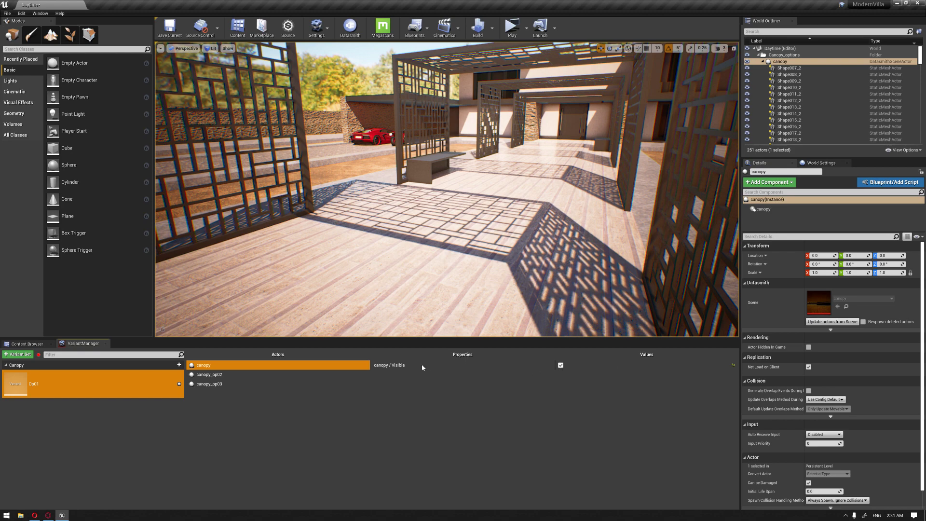
right_click(461, 366)
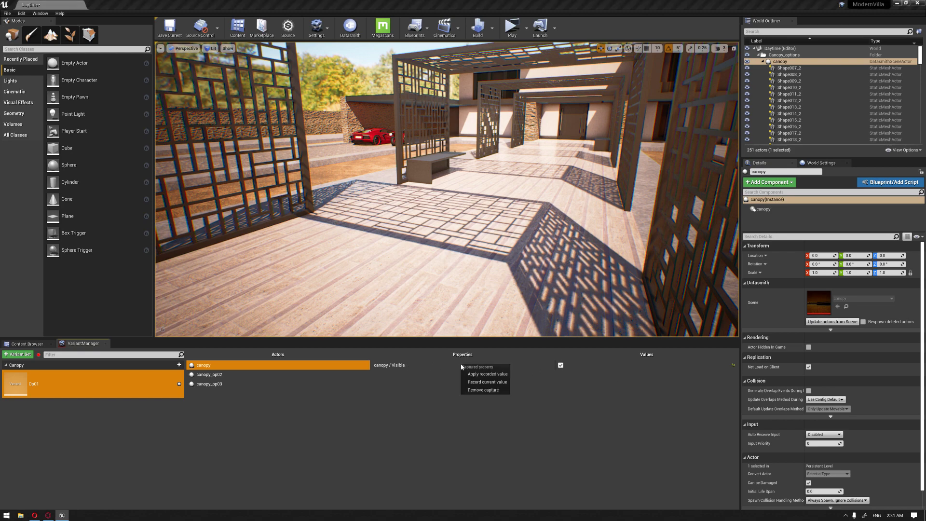
left_click(488, 376)
Turn off Visible for canopy_op02 and canopy_op03 in Op01 and apply the recorded values to both actors
left_click(237, 375)
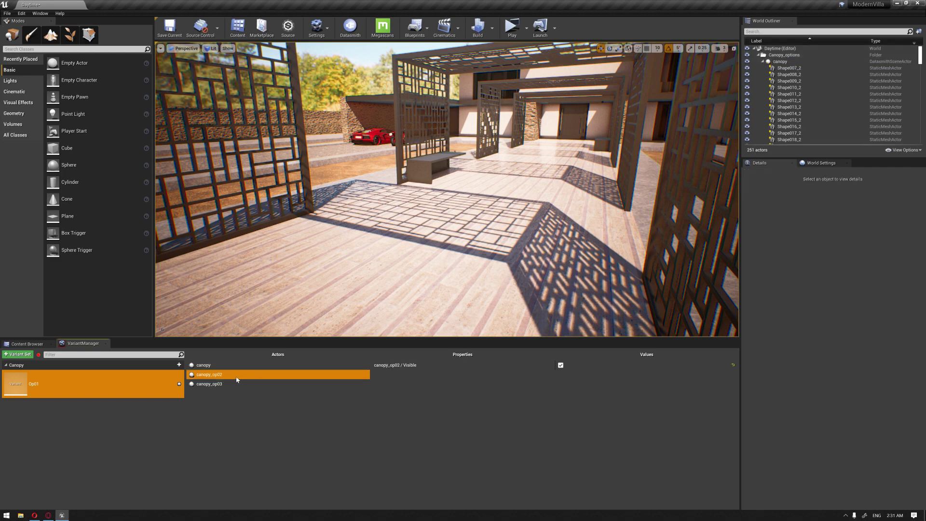
left_click(560, 366)
right_click(449, 369)
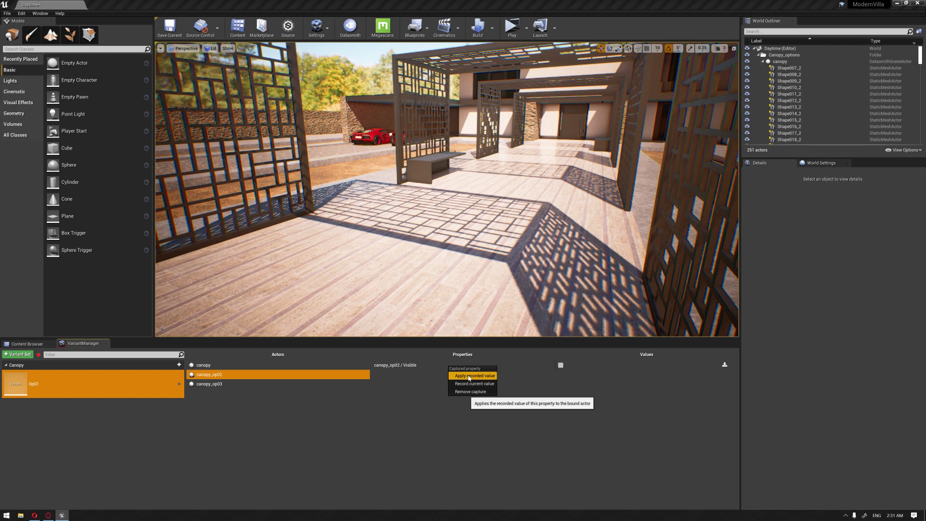
left_click(475, 383)
left_click(248, 385)
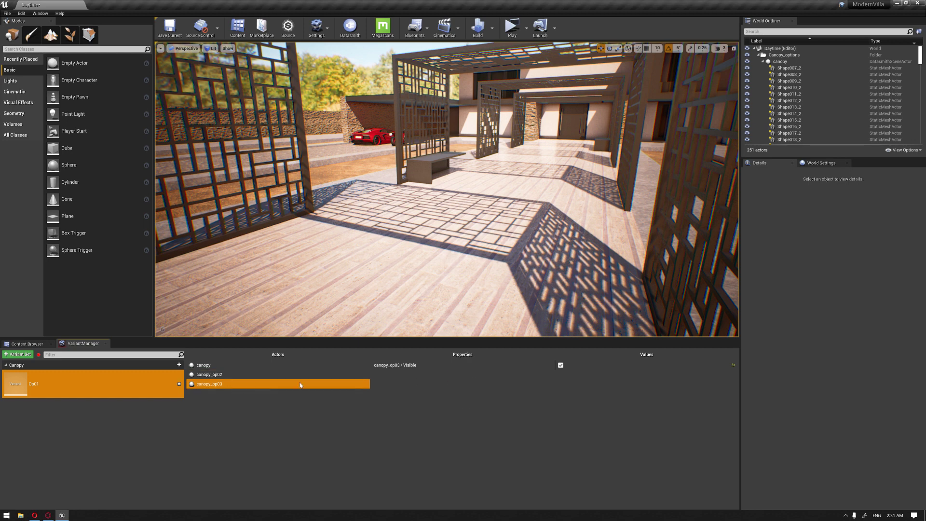
left_click(560, 365)
right_click(468, 366)
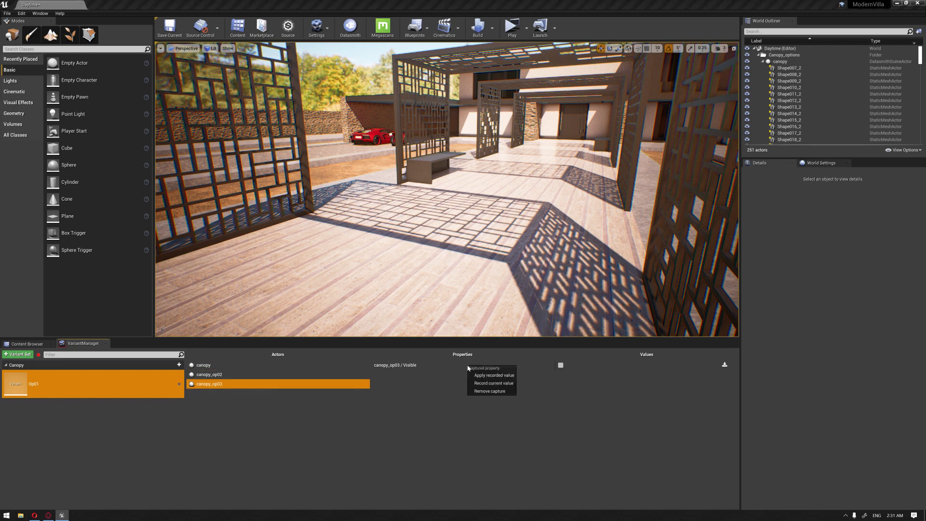
left_click(493, 375)
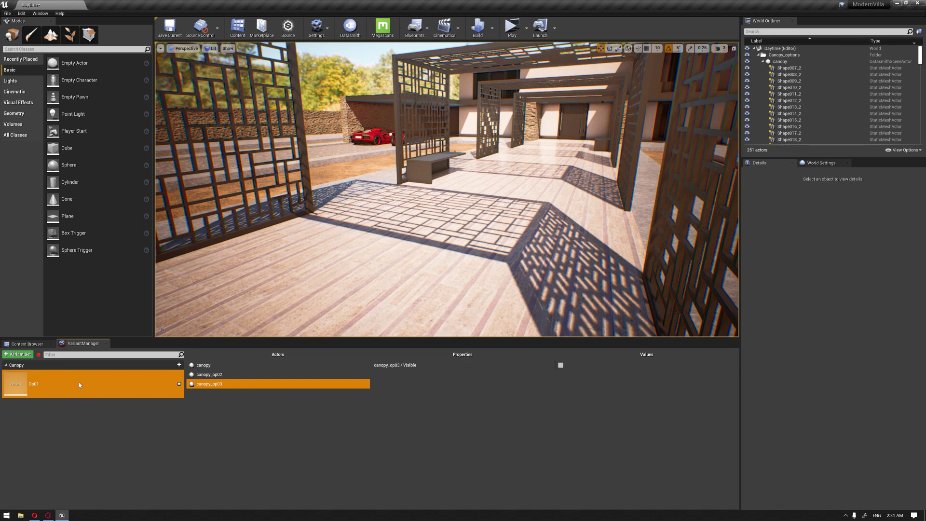
Duplicate the Op01 variant and rename the copy Op02
right_click(117, 384)
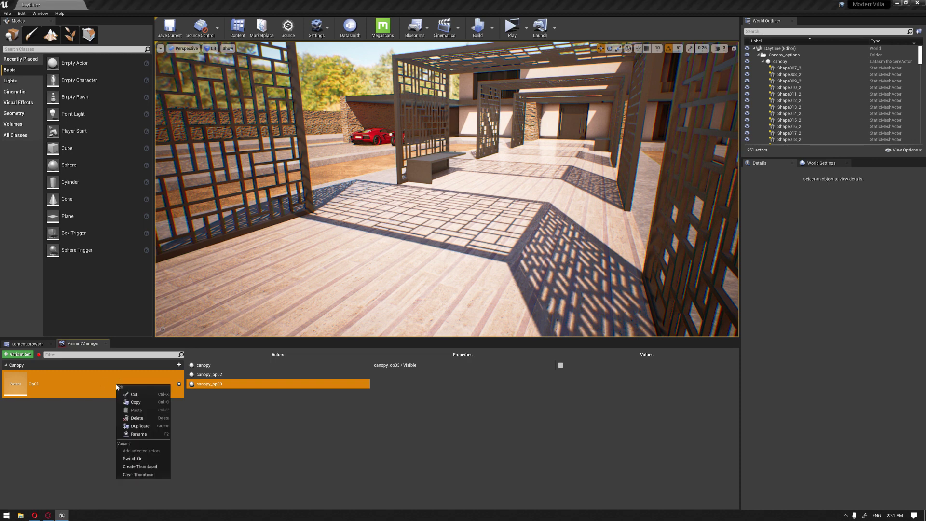
left_click(140, 426)
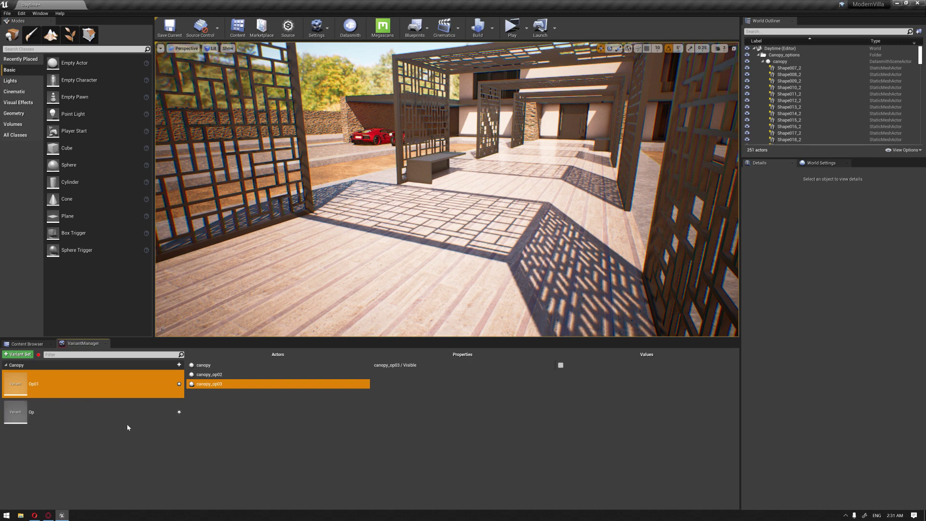
right_click(40, 416)
left_click(87, 463)
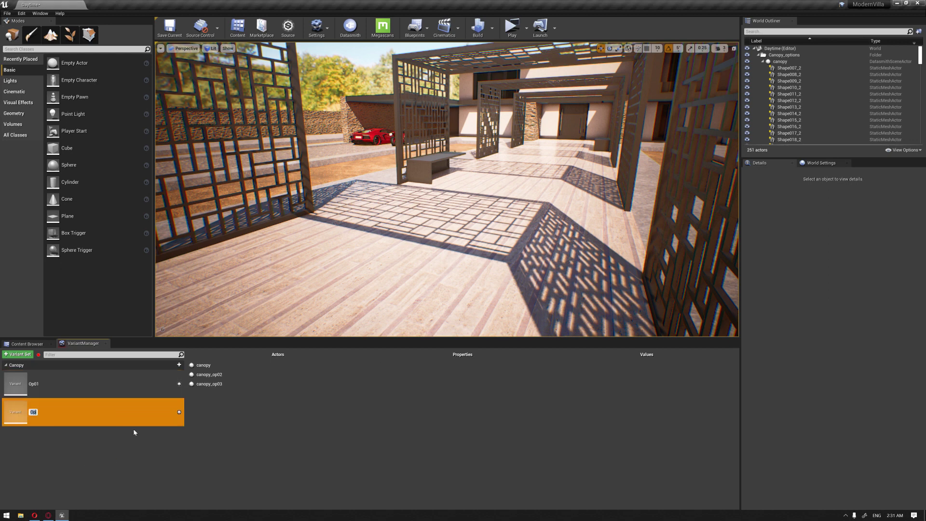
type("02")
key("Return")
In the Op02 variant, turn off Visible for canopy and turn it on for canopy_op02
left_click(205, 365)
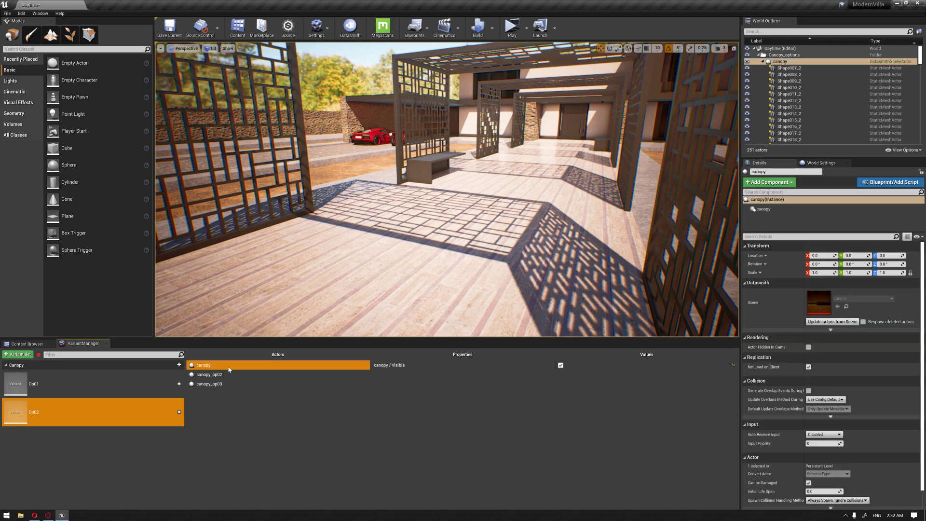
left_click(555, 366)
left_click(360, 376)
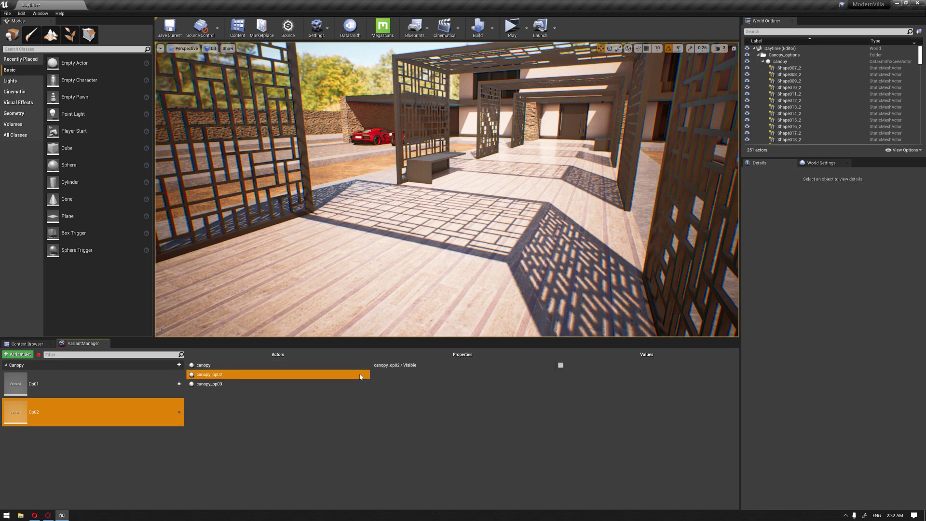
left_click(559, 366)
Apply the recorded Visible values to canopy_op03 and canopy_op02 in the Op02 variant
left_click(285, 387)
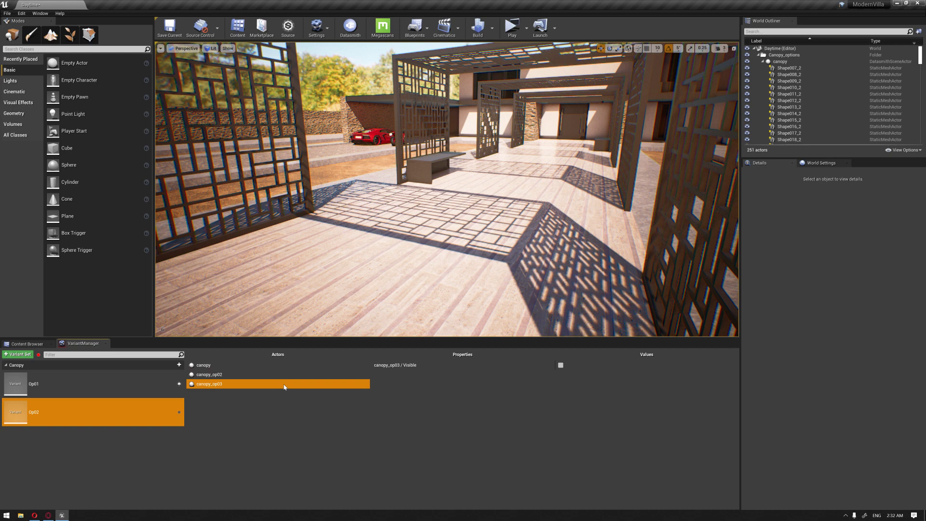
right_click(459, 366)
left_click(486, 376)
left_click(287, 376)
right_click(438, 364)
left_click(460, 371)
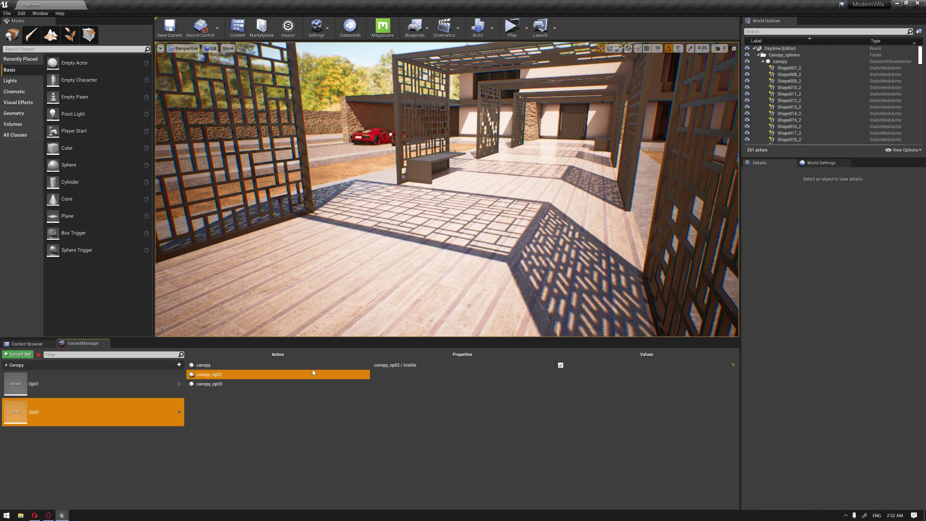
Switch on the Op02 variant and unhide the alternative canopy actors in the World Outliner to preview it
double_click(123, 413)
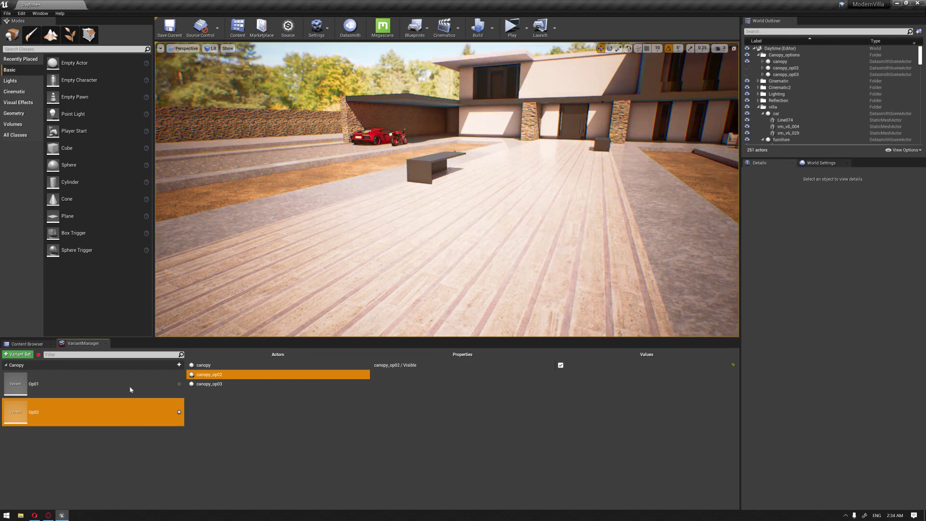
left_click(129, 386)
left_click(128, 409)
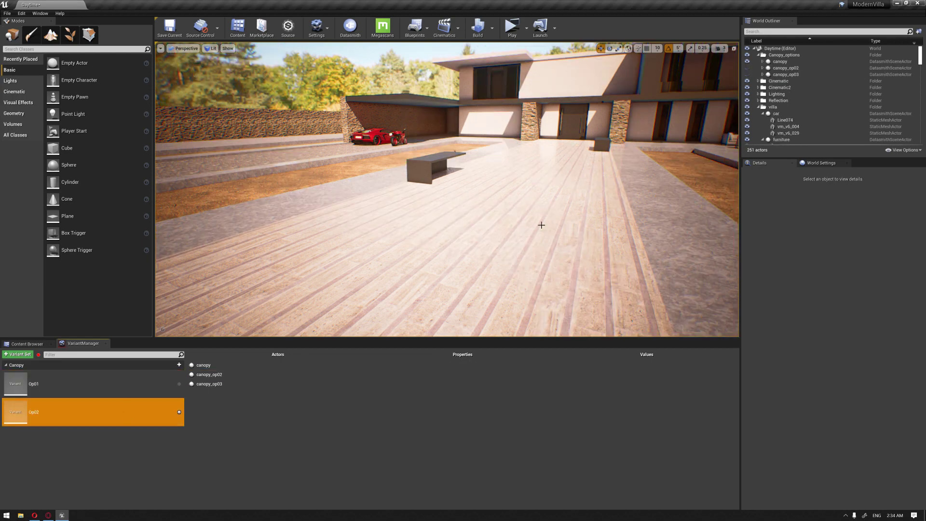
left_click(748, 75)
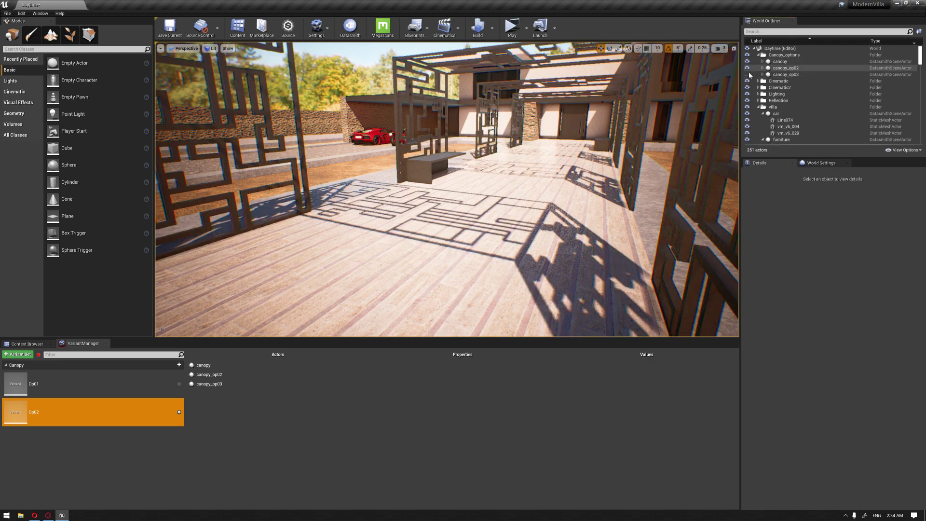
left_click(132, 385)
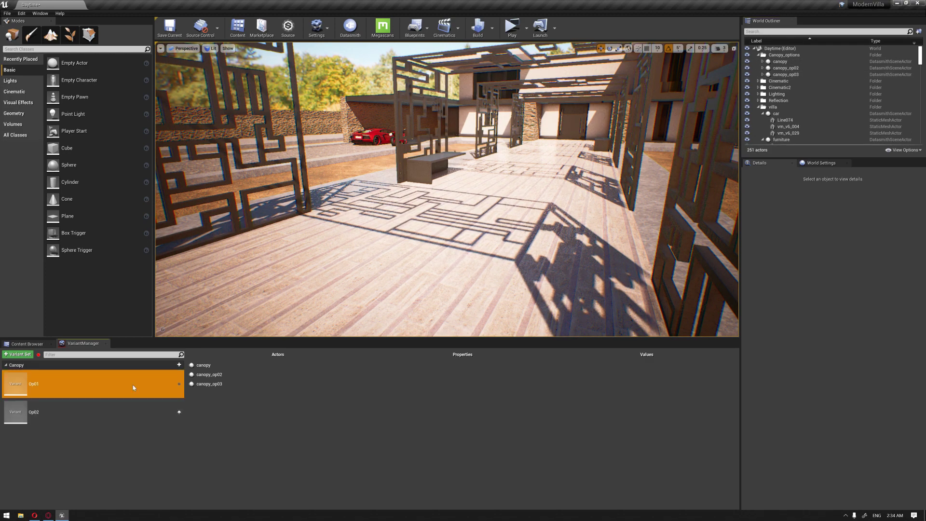
left_click(131, 409)
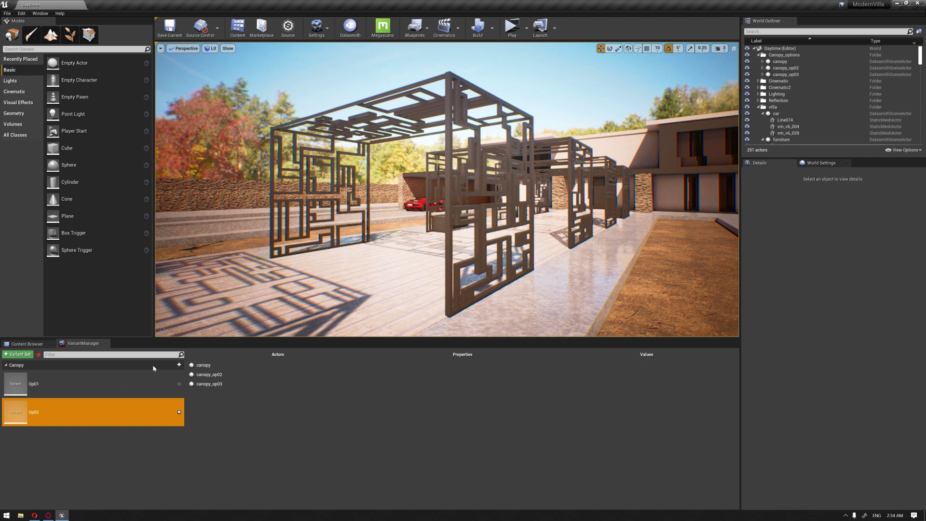
Duplicate the Op02 variant and rename the copy Op03
right_click(100, 413)
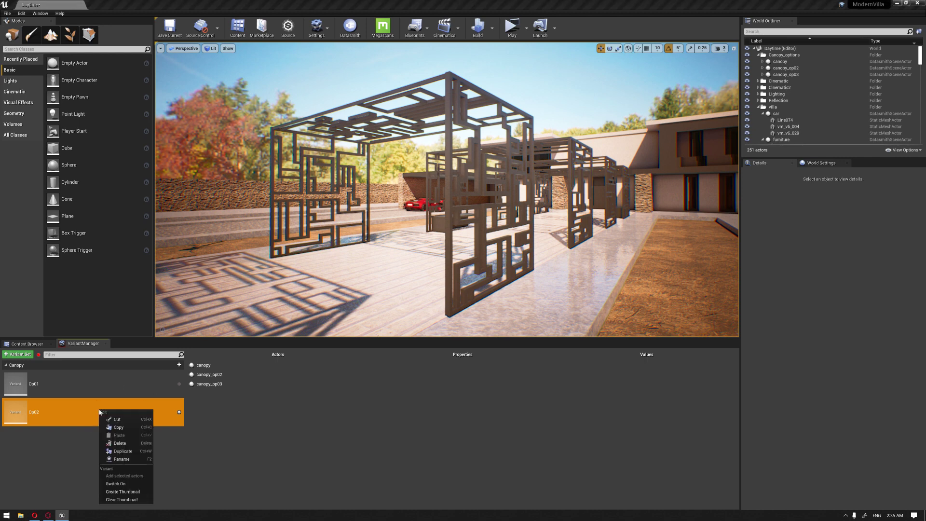
left_click(130, 451)
left_click(57, 442)
right_click(81, 441)
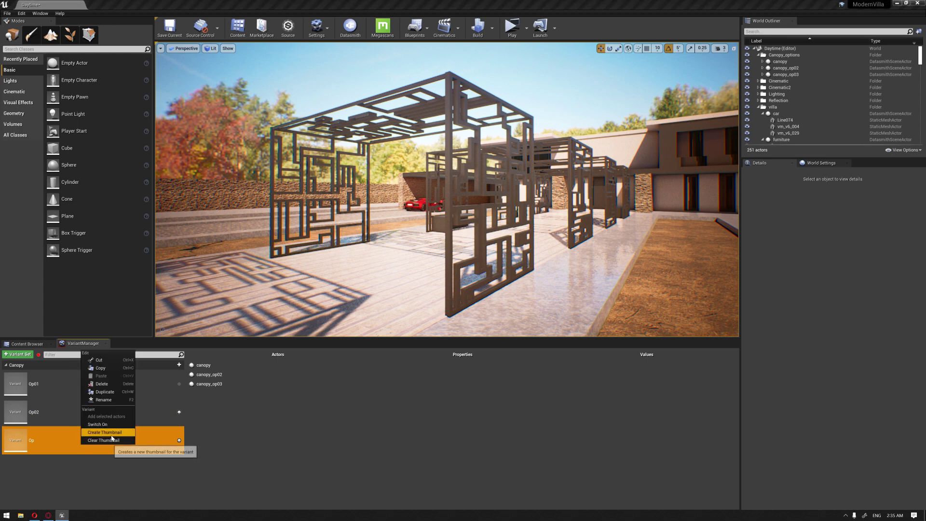
left_click(104, 400)
type("Op03")
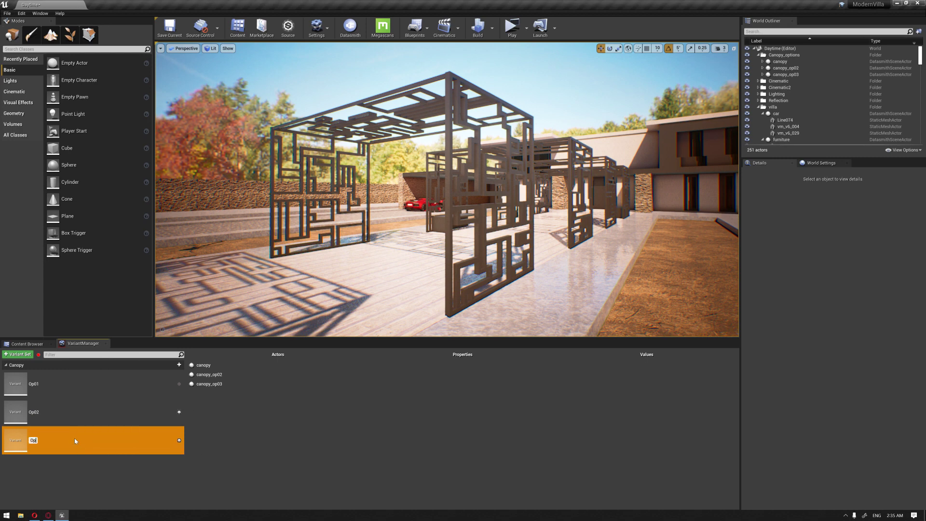
key("Return")
Turn on Visible for canopy_op03 in the Op03 variant and apply the recorded value
left_click(232, 384)
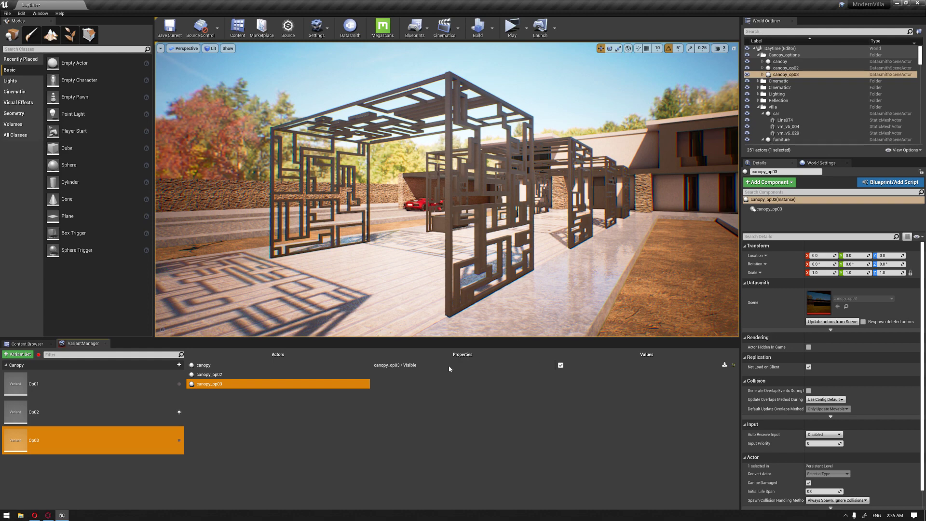
right_click(449, 366)
left_click(476, 376)
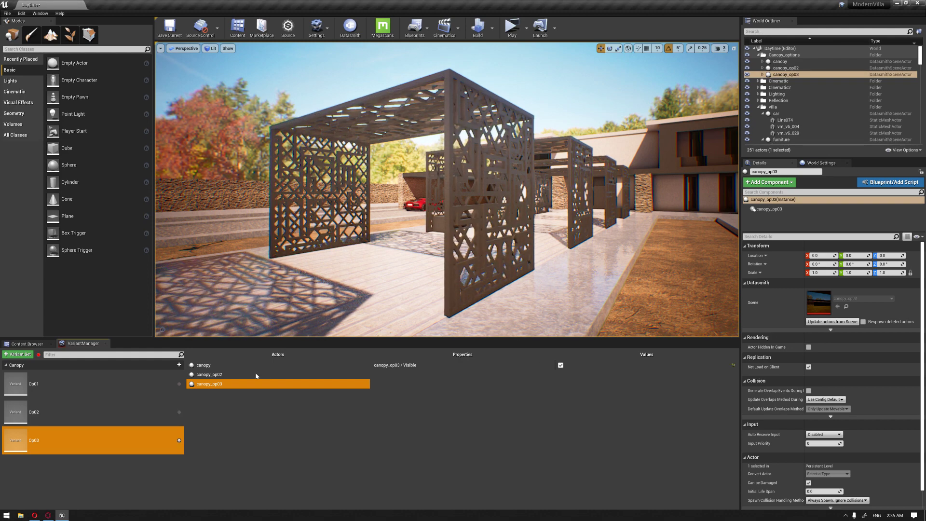
Apply the recorded Visible values to the canopy and canopy_op02 actors in the Op03 variant
left_click(308, 375)
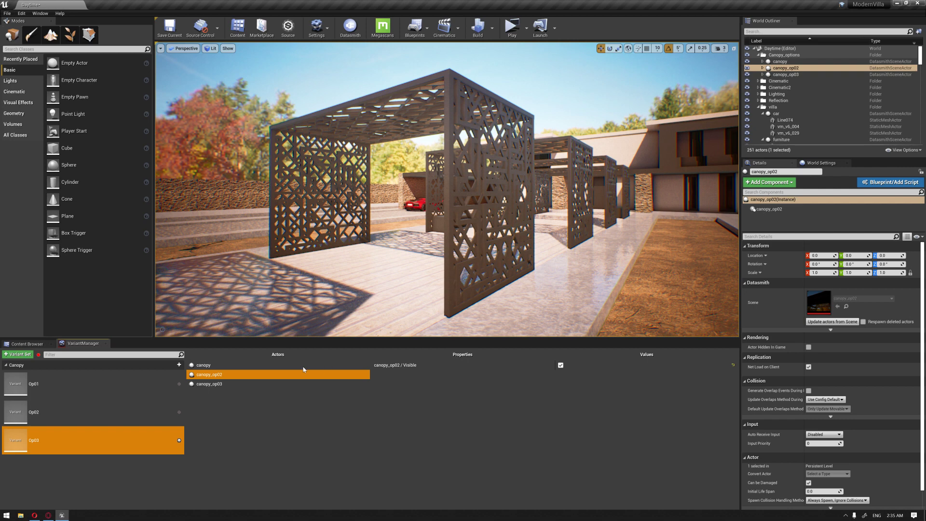
left_click(252, 368)
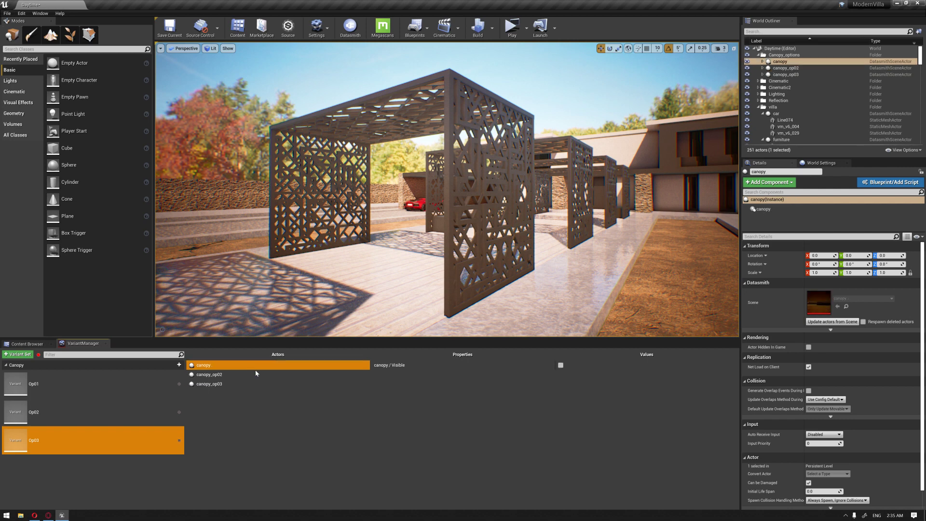
right_click(459, 366)
left_click(478, 376)
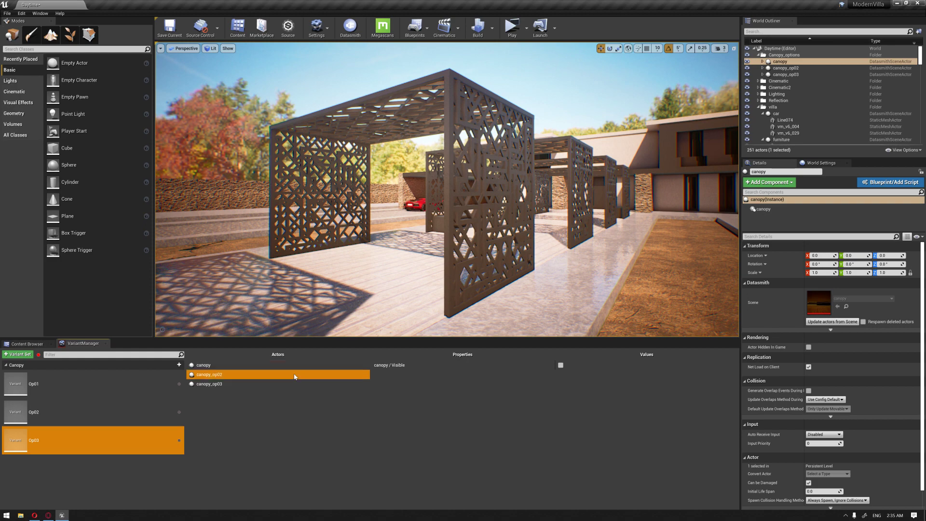
right_click(466, 373)
left_click(483, 383)
Switch on the Op02 variant and then Op01 to compare their canopy designs in the viewport
left_click(100, 401)
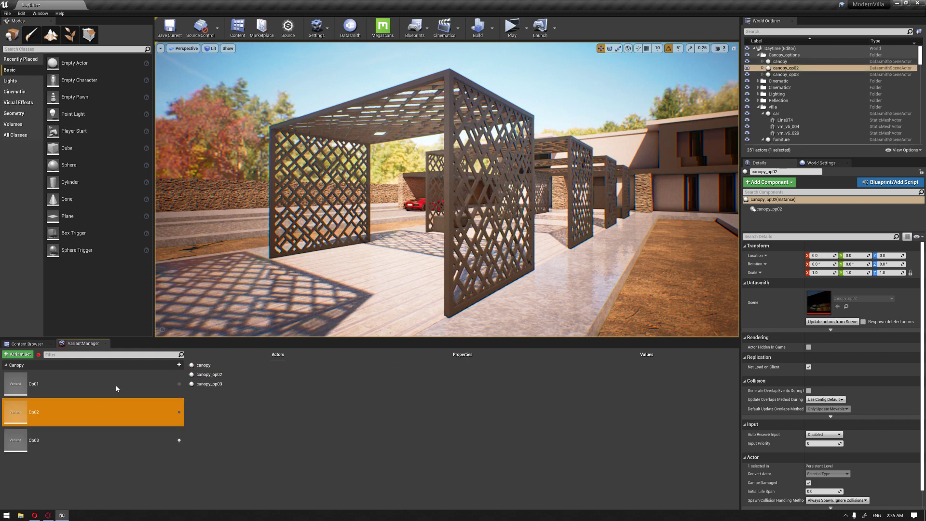
double_click(116, 386)
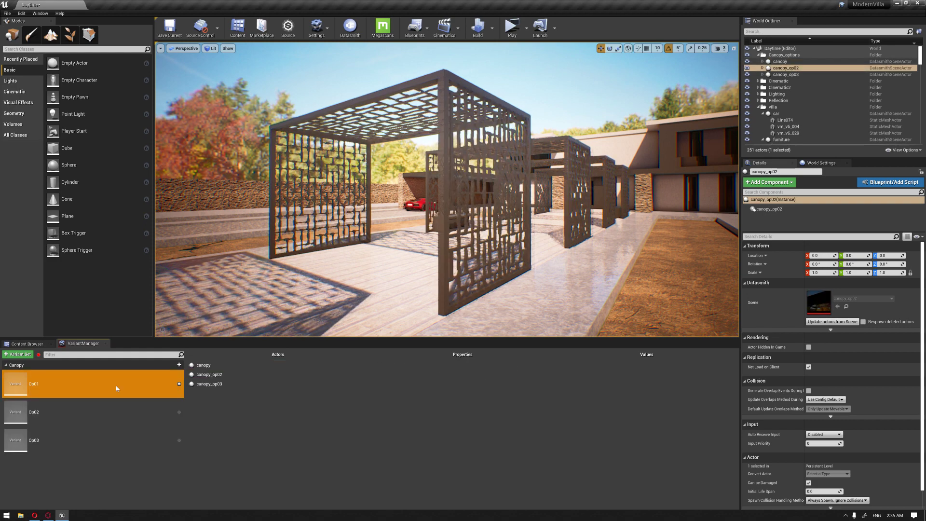
Switch on the Op02 variant and then Op03 to compare their canopy designs
double_click(107, 414)
left_click(108, 444)
double_click(108, 444)
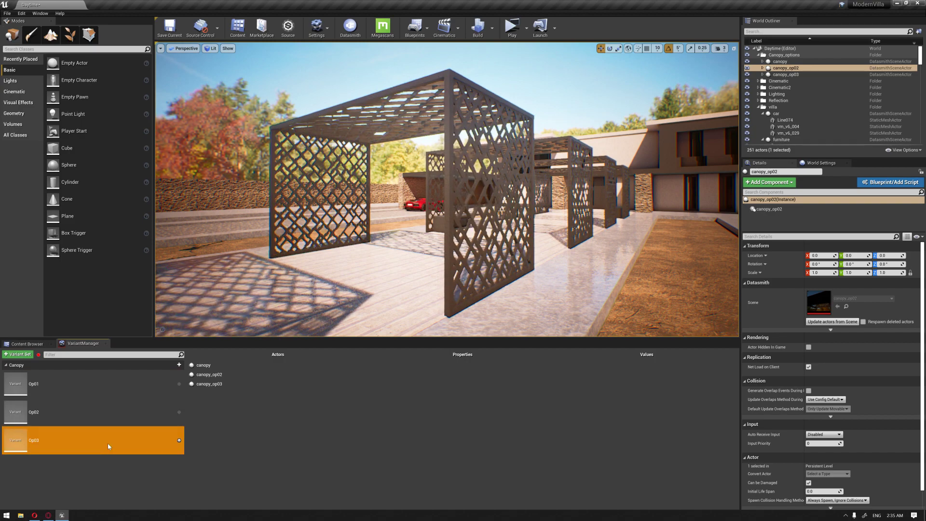
Walk the view around the canopies to examine the Op03 design from several angles
key("a")
mouse_move(463, 224)
right_mouse_down()
mouse_move(453, 223)
mouse_move(478, 223)
mouse_move(439, 223)
mouse_move(532, 223)
mouse_move(487, 223)
mouse_move(489, 215)
mouse_move(439, 223)
mouse_move(458, 227)
mouse_move(414, 223)
right_mouse_up()
key("s")
key("a")
key("a")
key("w")
key("w")
key("d")
key("s")
key("d")
key("a")
key("w")
key("s")
Cycle through the Op01, Op02 and Op03 variants from the close canopy view, ending on Op01
left_click(67, 391)
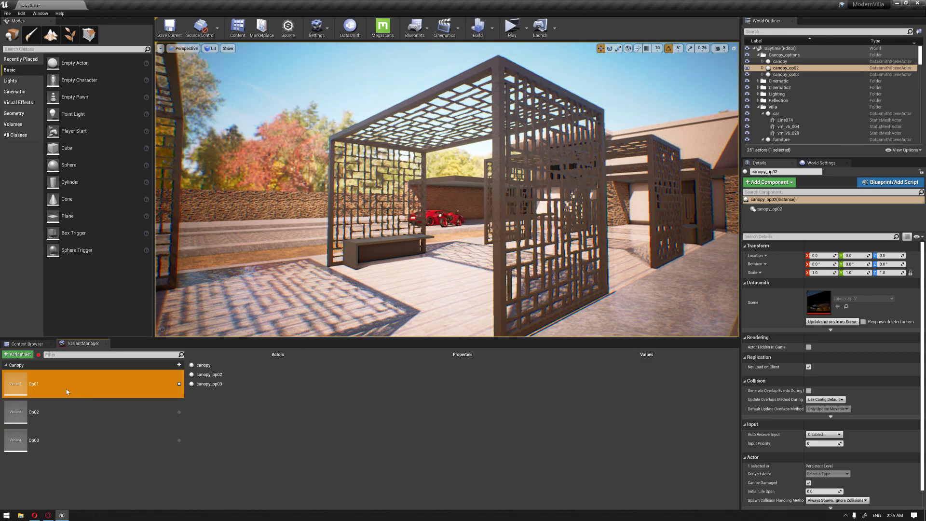
left_click(87, 413)
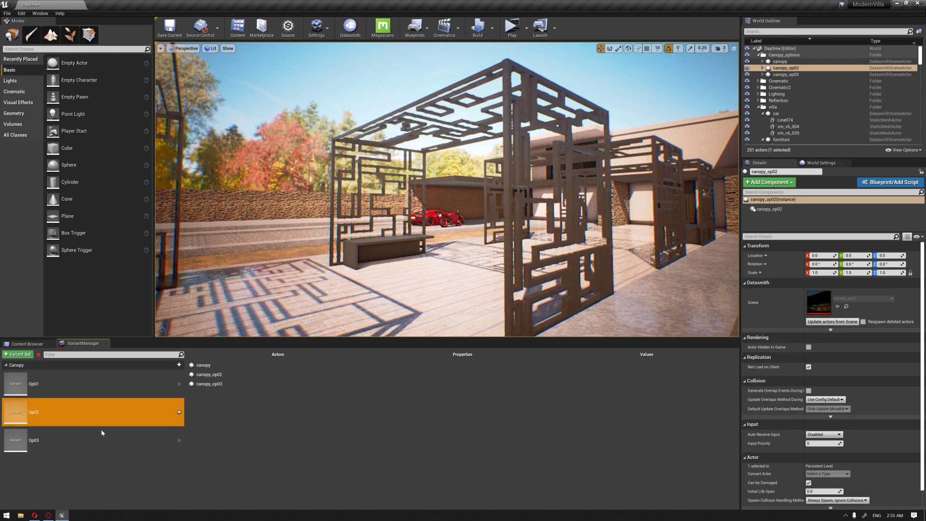
left_click(124, 439)
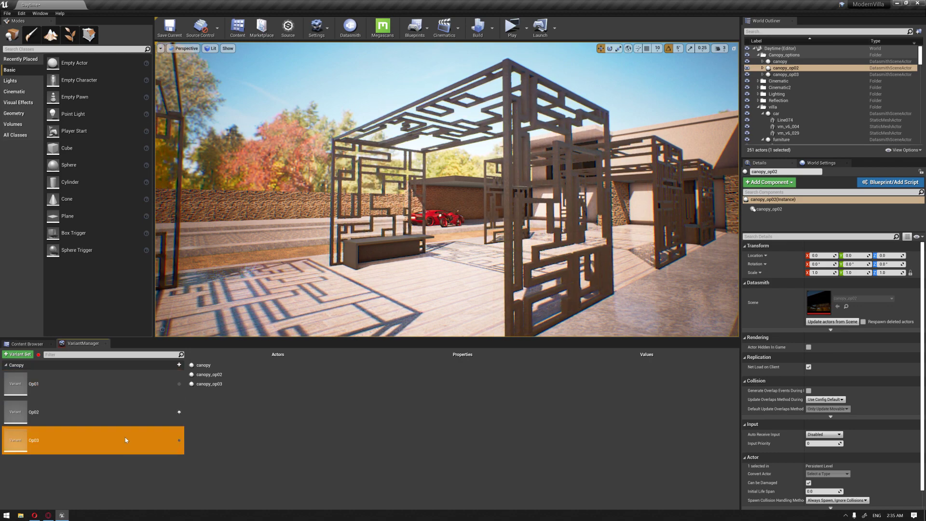
left_click(130, 412)
left_click(130, 383)
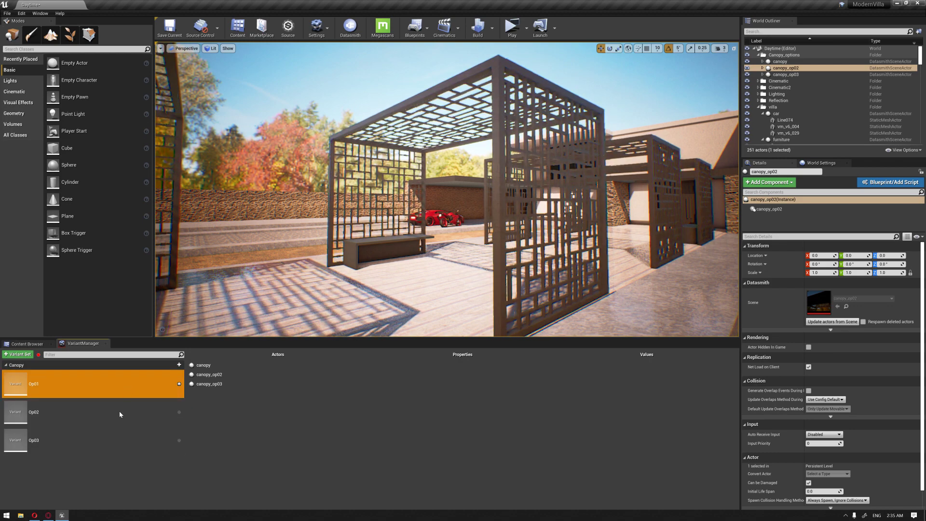
View the row of canopies from farther back with Op01 active and switch on Op02 for comparison
left_click_drag(337, 218, 318, 289)
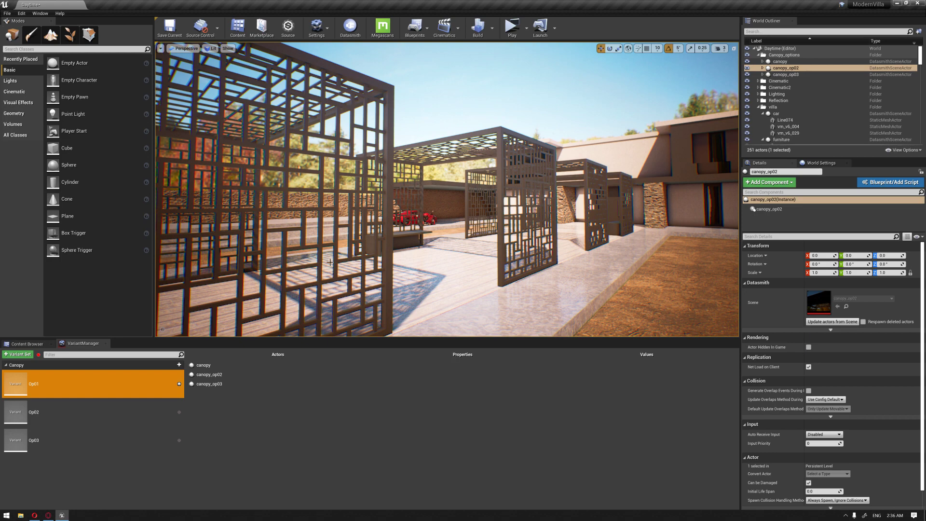
mouse_move(470, 239)
right_mouse_down()
mouse_move(388, 239)
mouse_move(516, 250)
mouse_move(465, 237)
right_mouse_up()
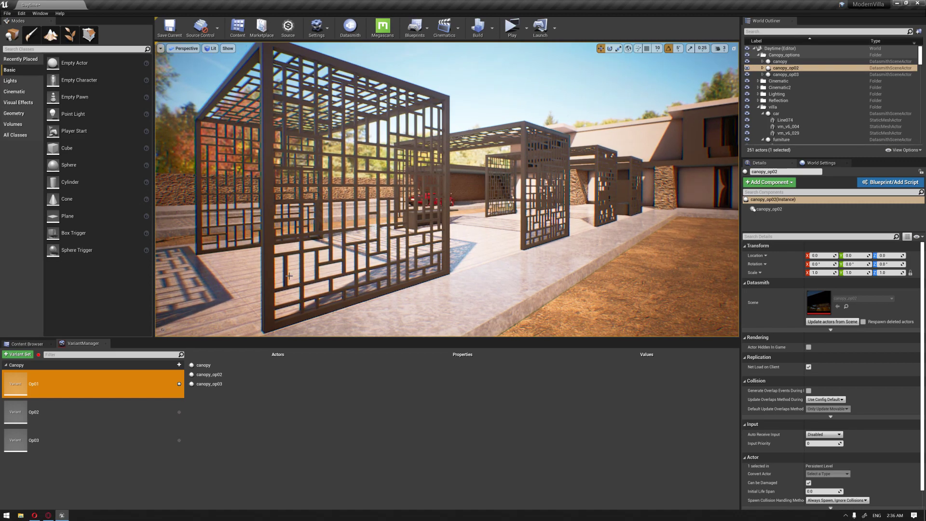
left_click(96, 409)
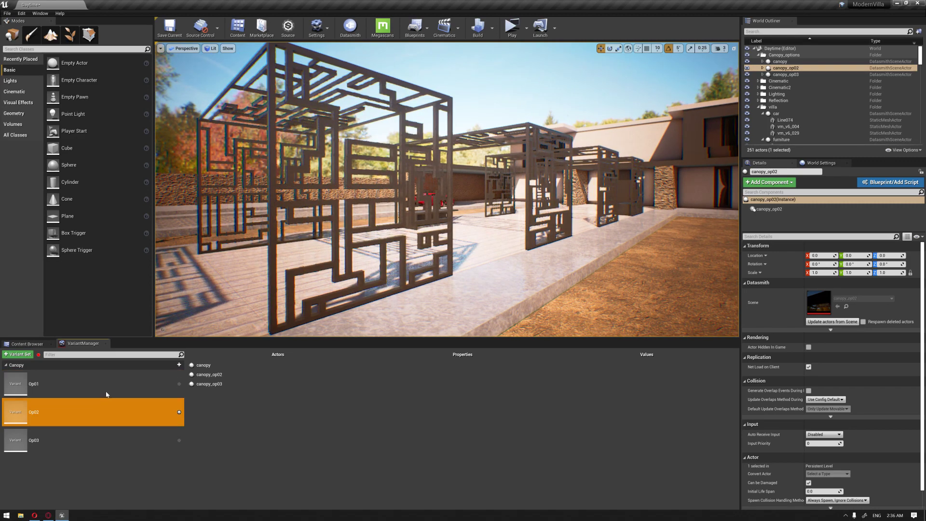
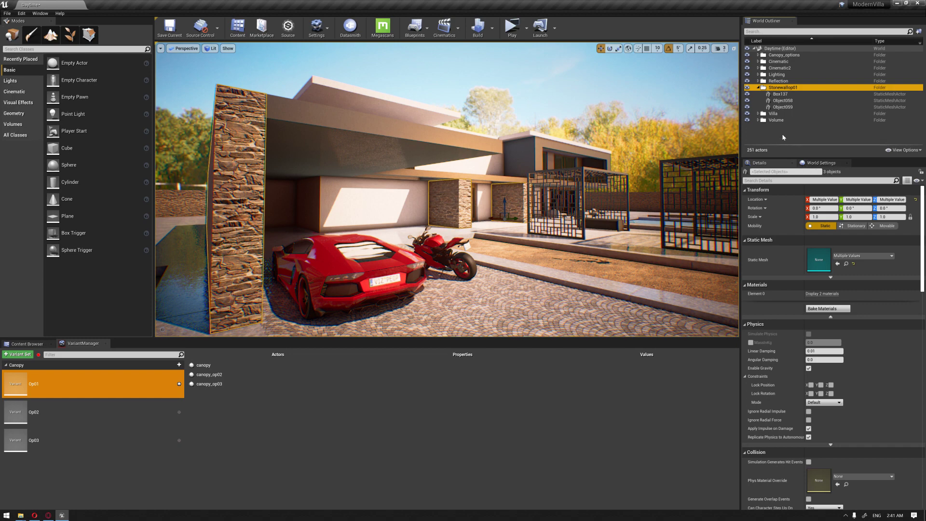
Duplicate the walls of the Stonewallop01 folder into a folder named Stonewallop02
double_click(789, 88)
right_click(790, 90)
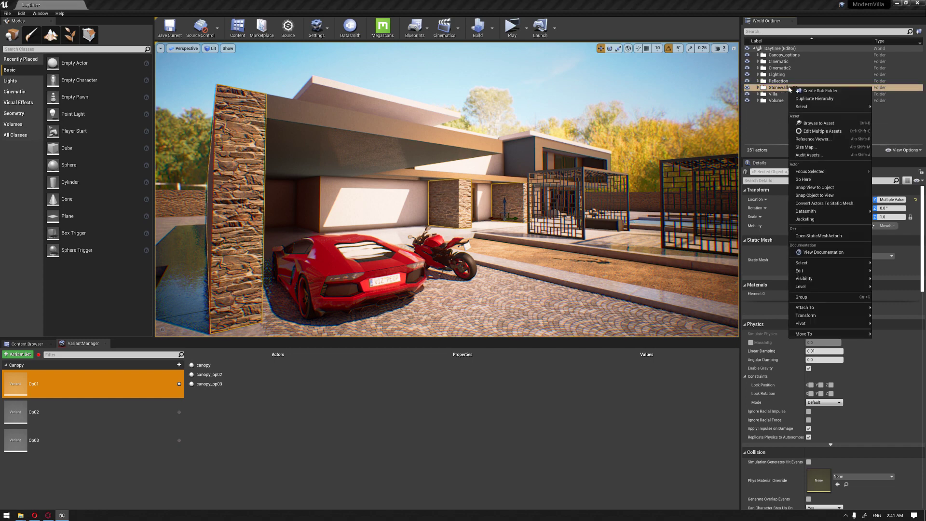
left_click(772, 90)
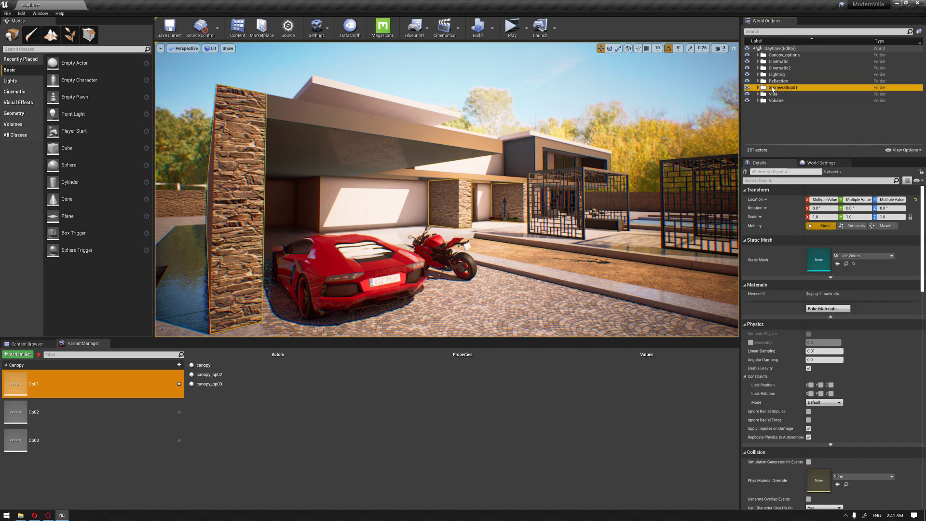
key("ctrl+w")
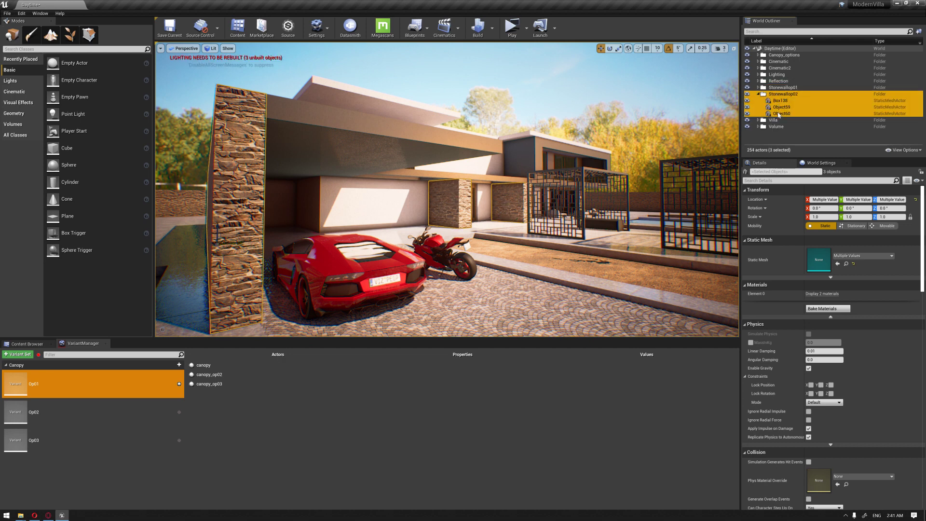
left_click(759, 95)
left_click(759, 94)
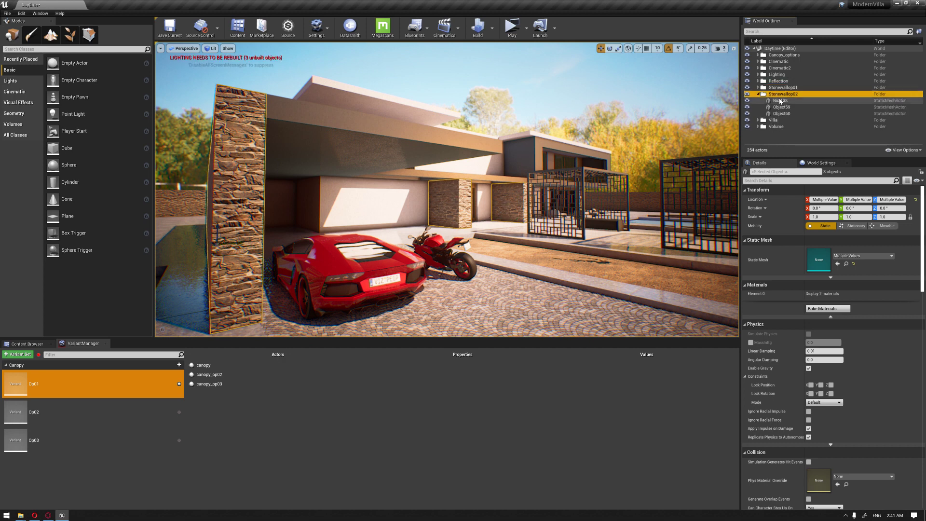
Locate the plaster material of the white villa wall Box003 among the project assets
left_click(778, 100)
left_click(781, 113, "shift")
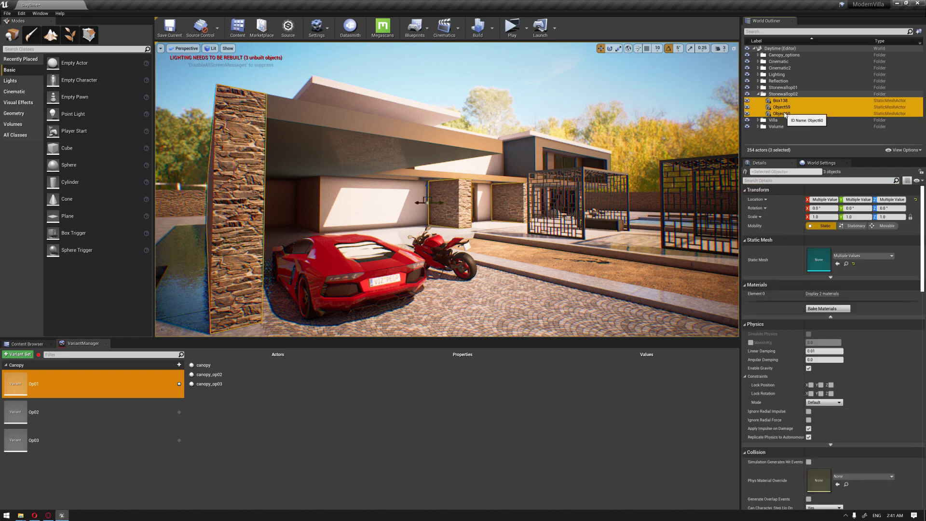
left_click(478, 170)
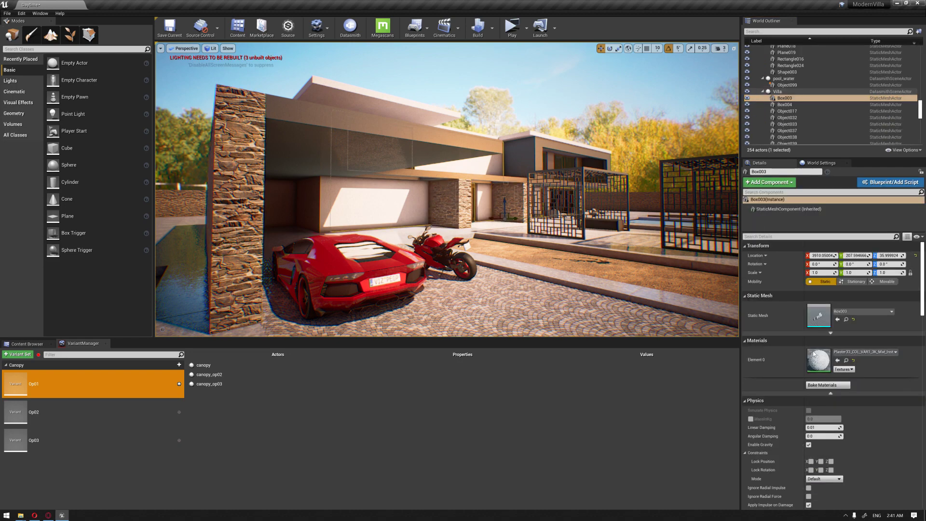
left_click(846, 361)
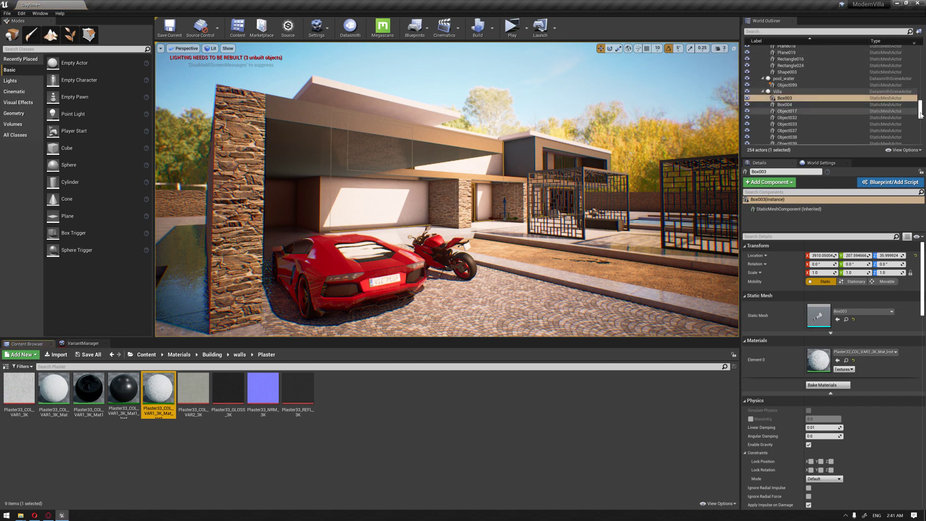
scroll(761, 111, "up", 15)
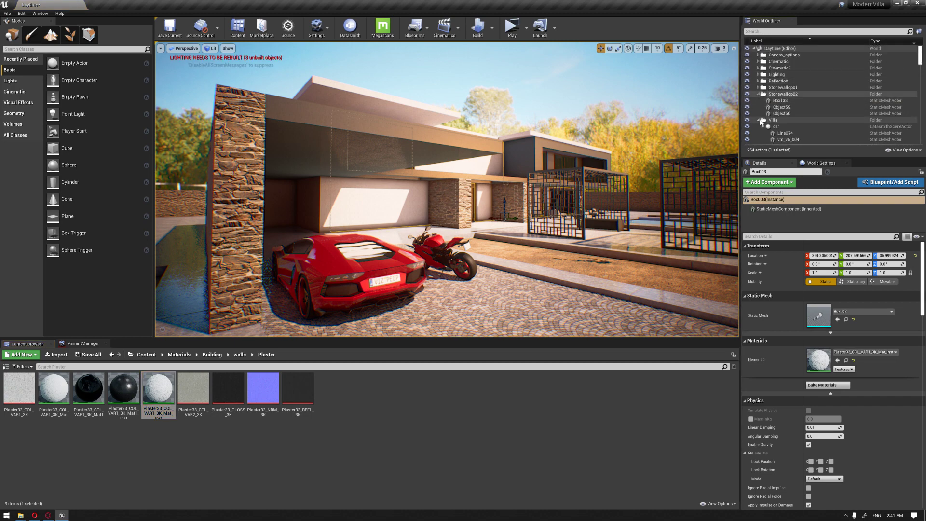
left_click(781, 101)
left_click(782, 113, "shift")
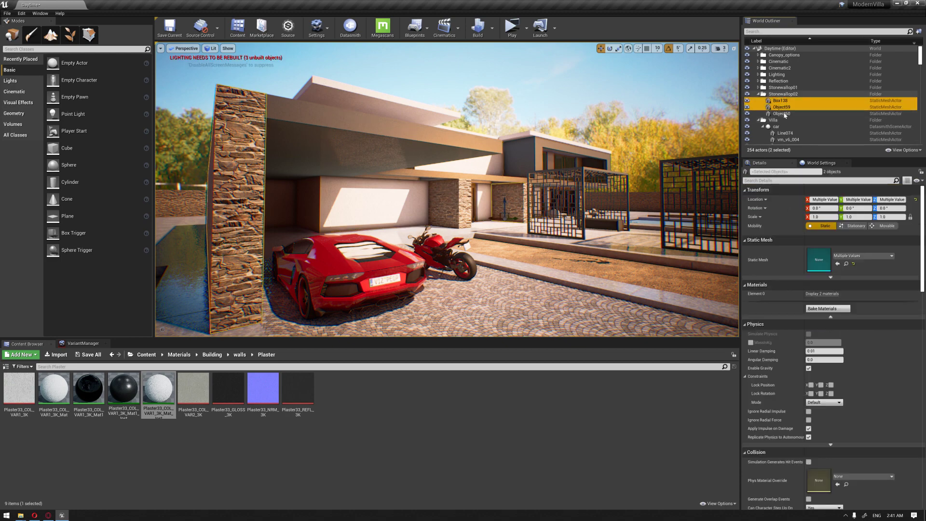
left_click(480, 166)
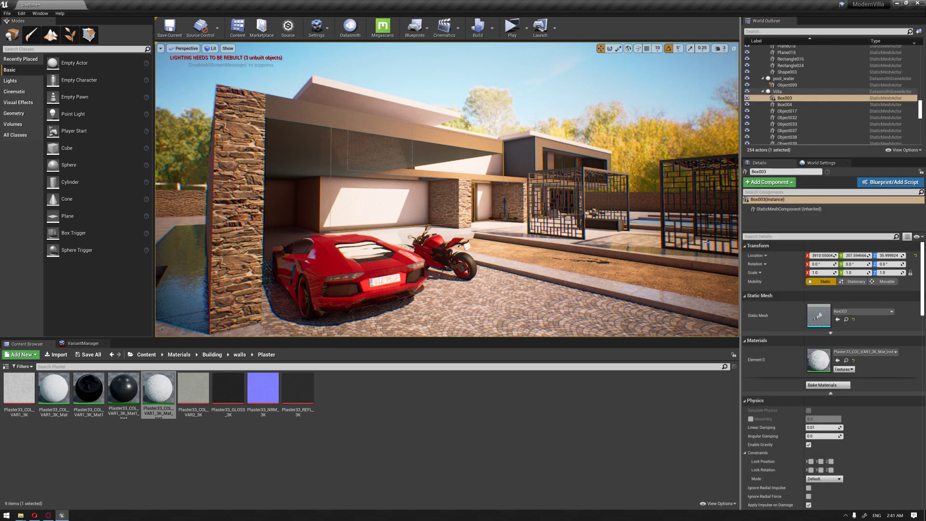
left_click(846, 360)
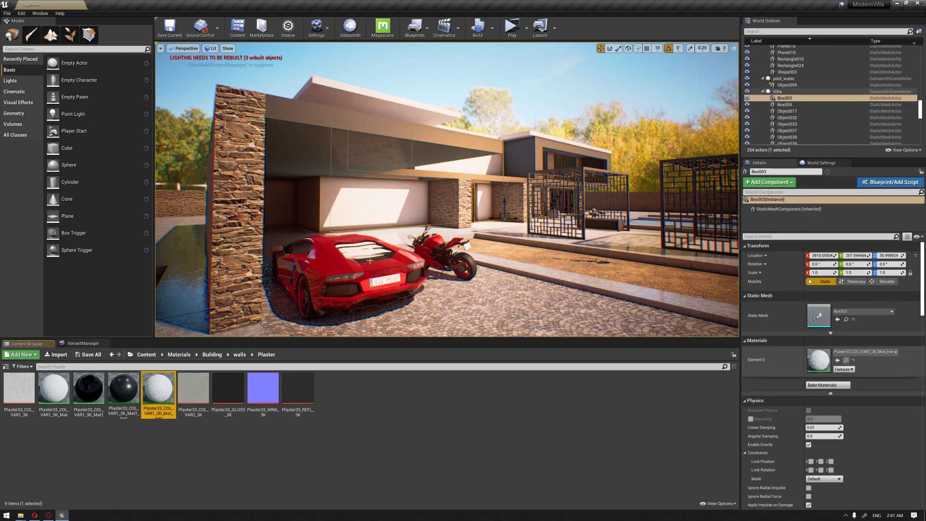
Assign the white plaster material to Box138, Object59 and Object60 in Stonewallop02, and hide the Stonewallop01 folder
left_click(169, 454)
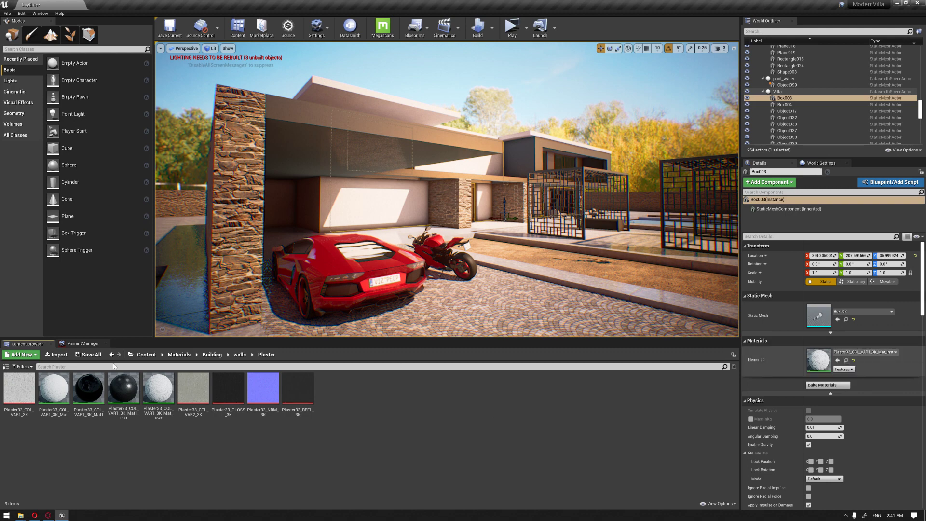
left_click(163, 395)
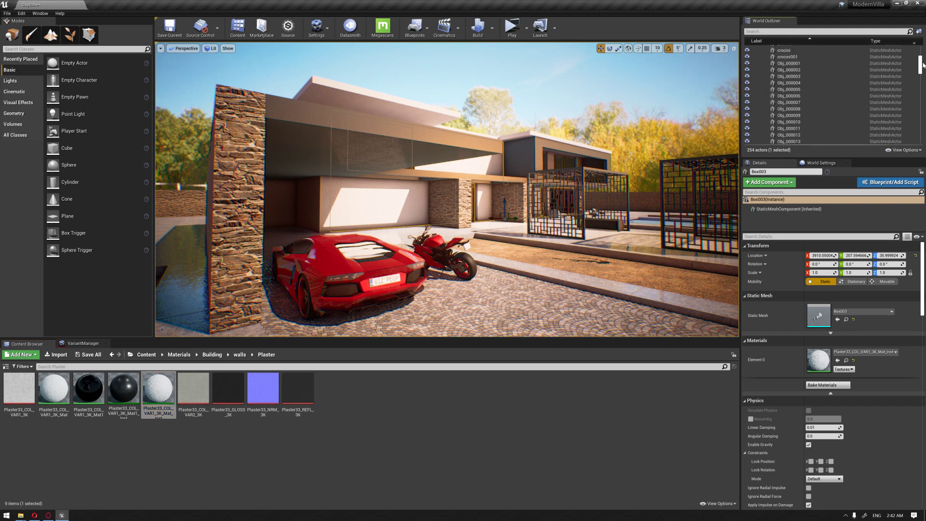
scroll(788, 102, "up", 15)
left_click(788, 100)
left_click(782, 113, "shift")
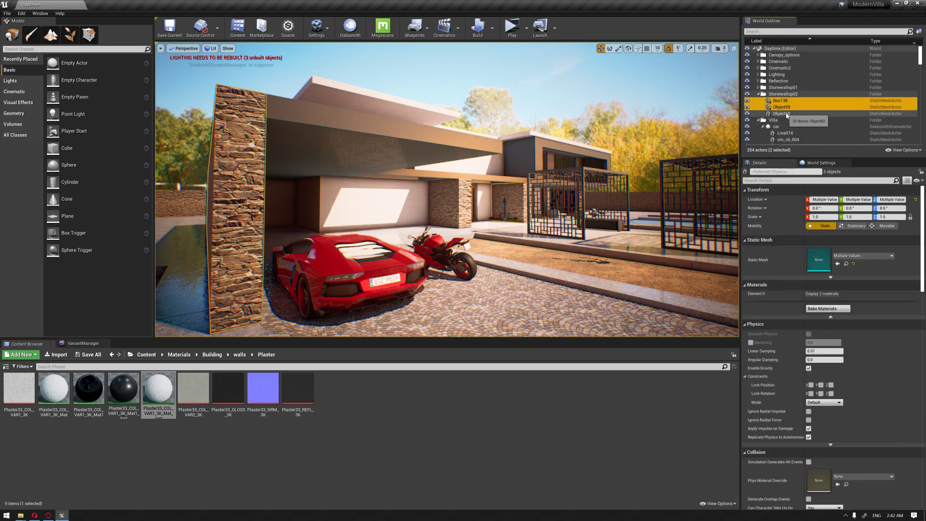
left_click_drag(154, 400, 820, 294)
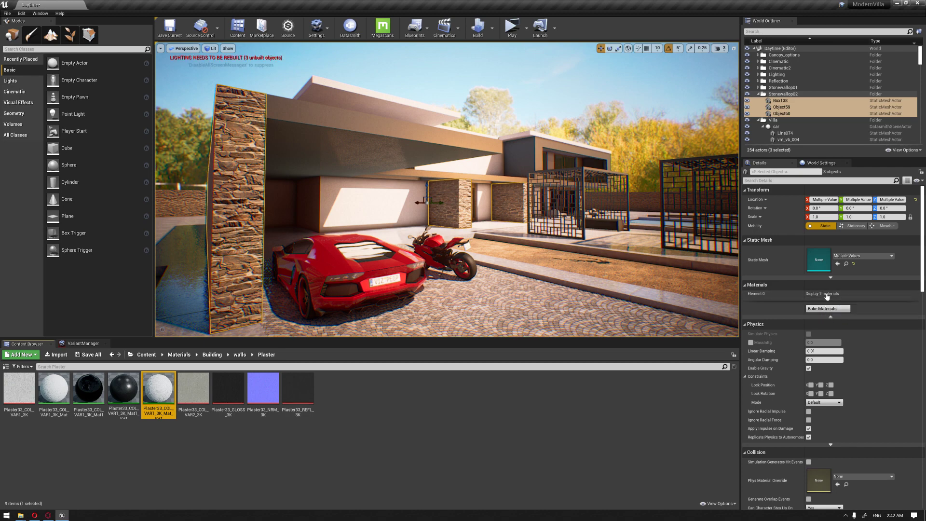
left_click(826, 294)
left_click_drag(158, 391, 814, 306)
left_click_drag(161, 388, 828, 350)
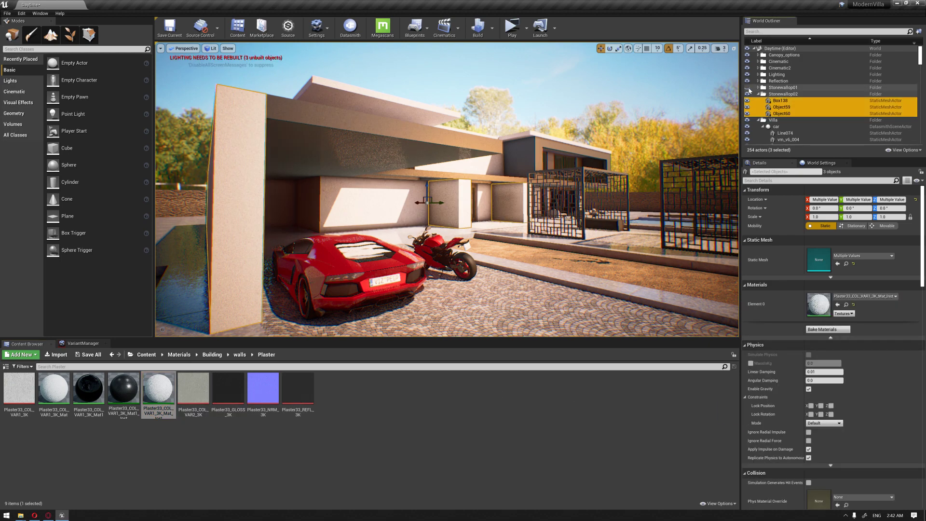
left_click(540, 90)
mouse_move(447, 189)
right_mouse_down()
mouse_move(403, 189)
mouse_move(447, 189)
right_mouse_up()
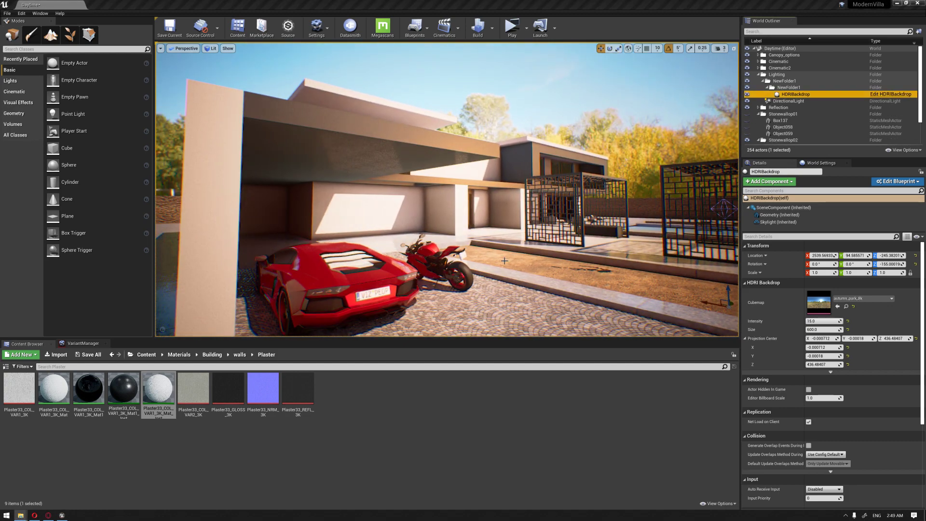
Add a new variant set in the Variant Manager and rename it WallOp
left_click(413, 421)
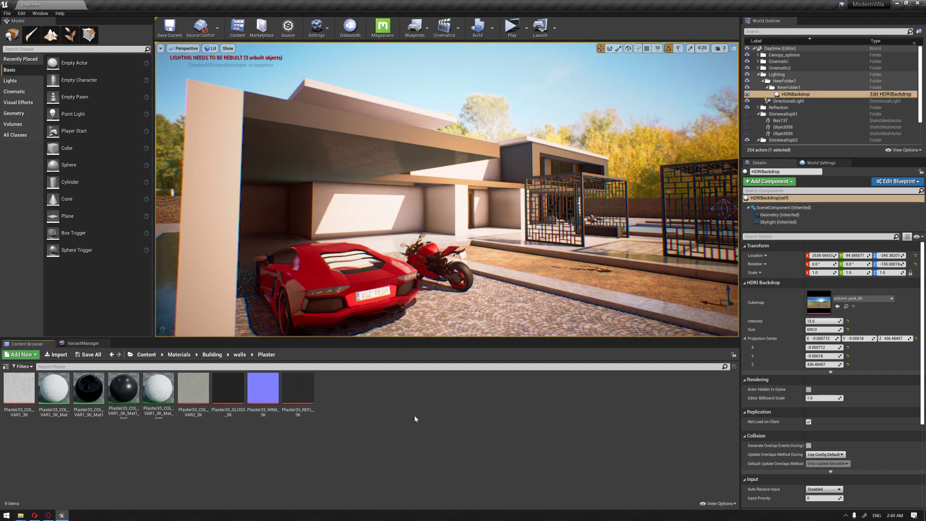
left_click(82, 343)
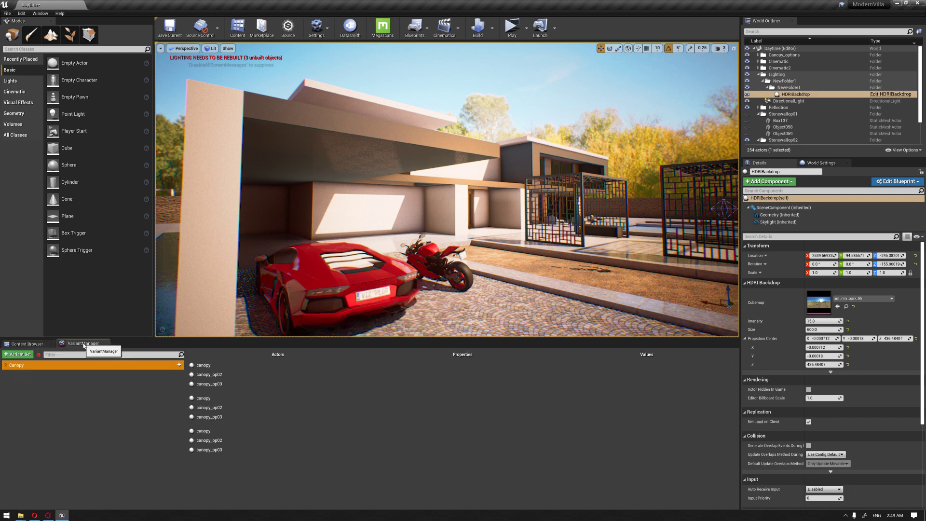
right_click(108, 366)
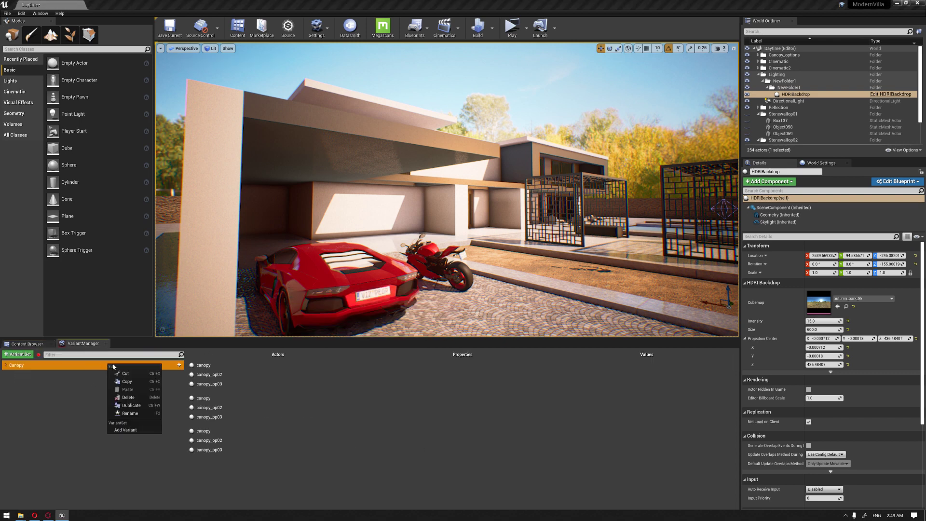
left_click(61, 371)
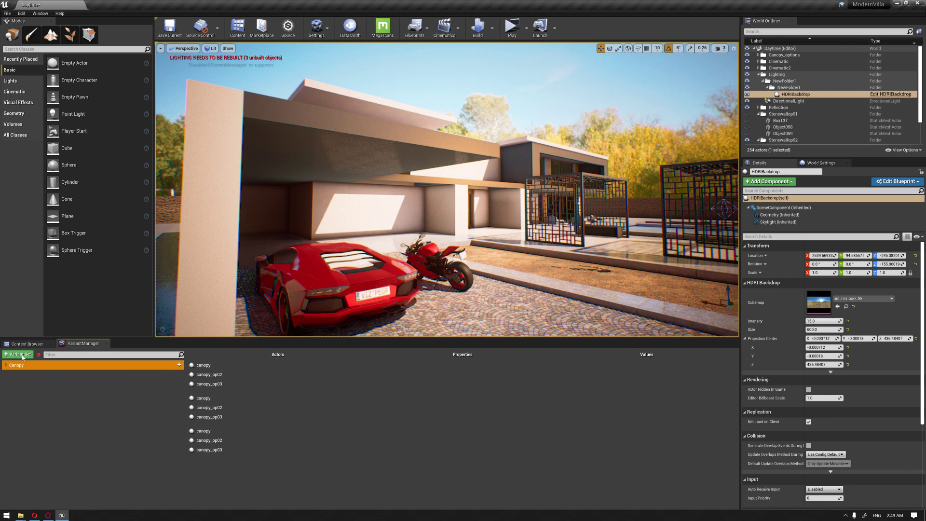
left_click(22, 356)
left_click(59, 376)
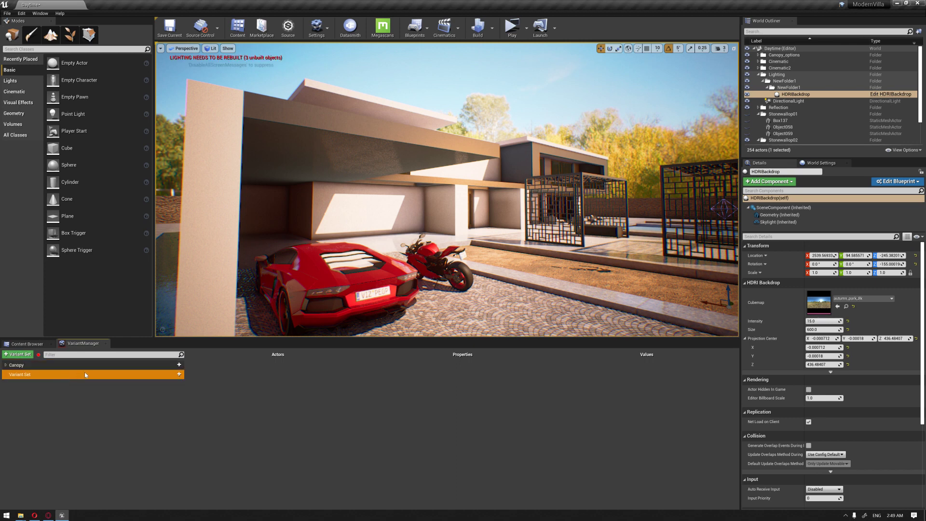
right_click(85, 372)
left_click(115, 423)
type("WallOp")
key("Return")
Add a variant to the WallOp set and rename it Wallop01
left_click(179, 375)
left_click(109, 390)
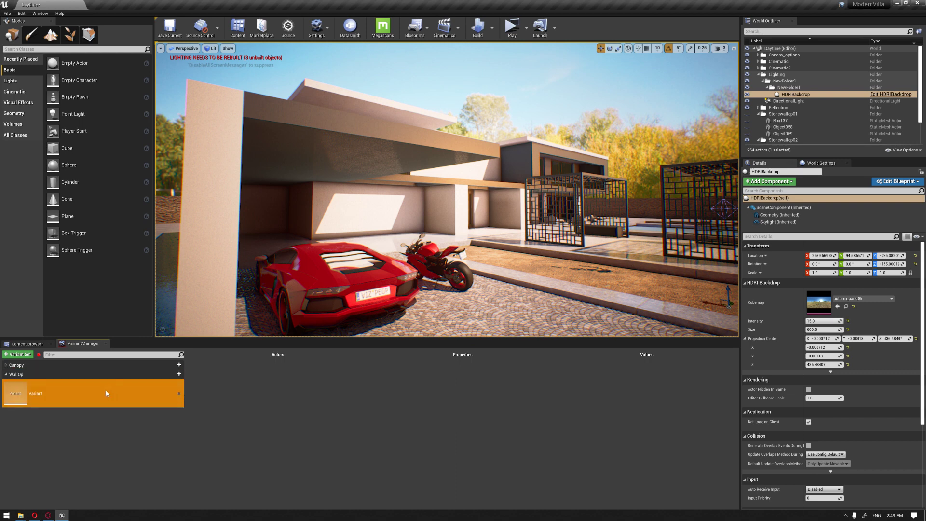
right_click(105, 390)
left_click(143, 441)
type("Wallop01")
key("Return")
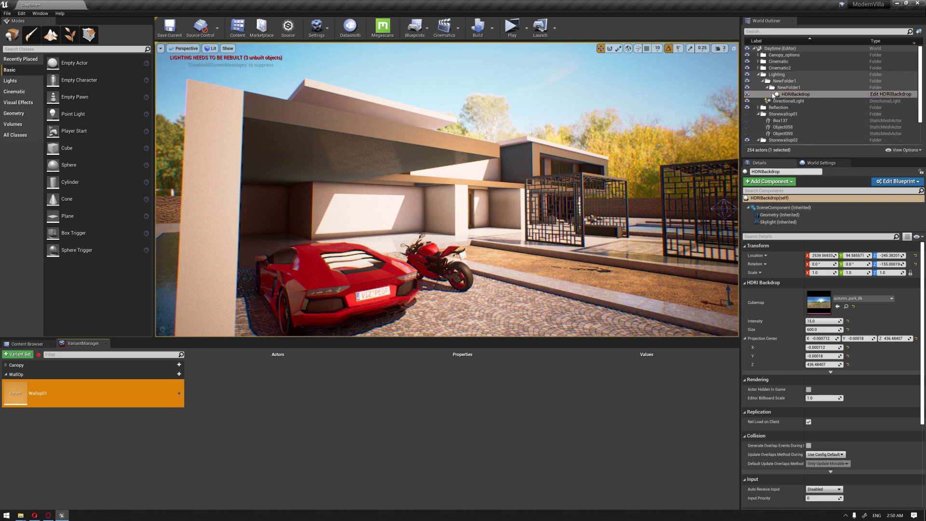
Make the Stonewallop01 folder's Box137, Object058 and Object059 visible in the scene
double_click(761, 77)
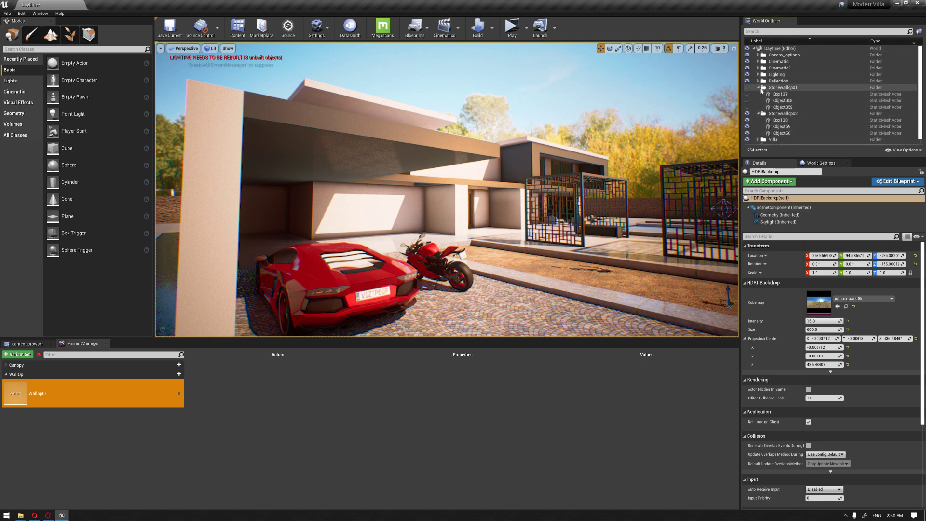
left_click(751, 89)
left_click(748, 94)
left_click(748, 94)
left_click(748, 94)
left_click(748, 95)
left_click(748, 95)
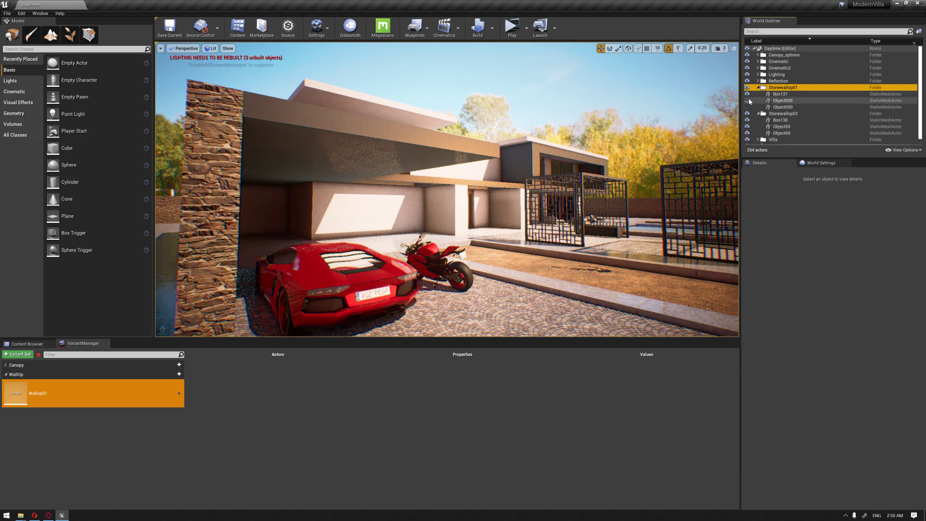
left_click(748, 101)
left_click(747, 107)
Try to bind the whole Stonewallop01 folder to the Wallop01 variant
left_click(758, 88)
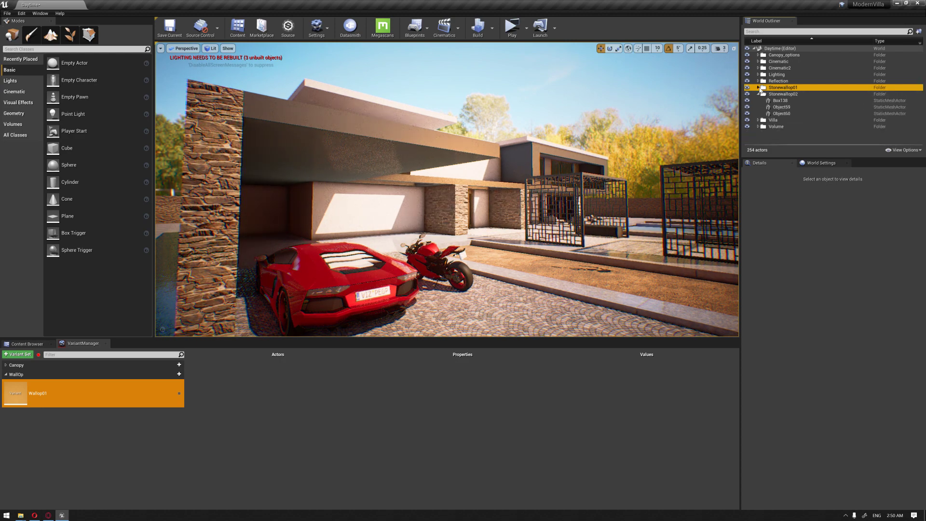
left_click(758, 94)
left_click_drag(779, 88, 160, 393)
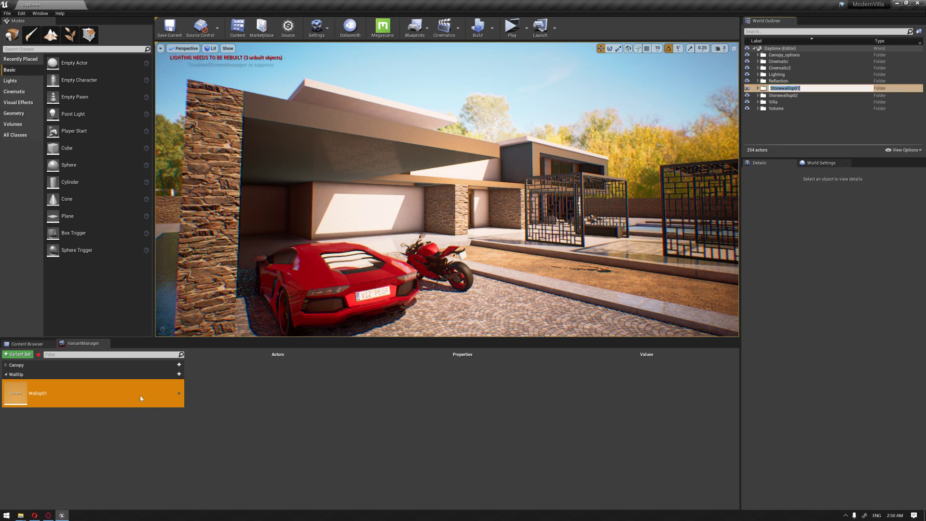
left_click(757, 88)
left_click(758, 88)
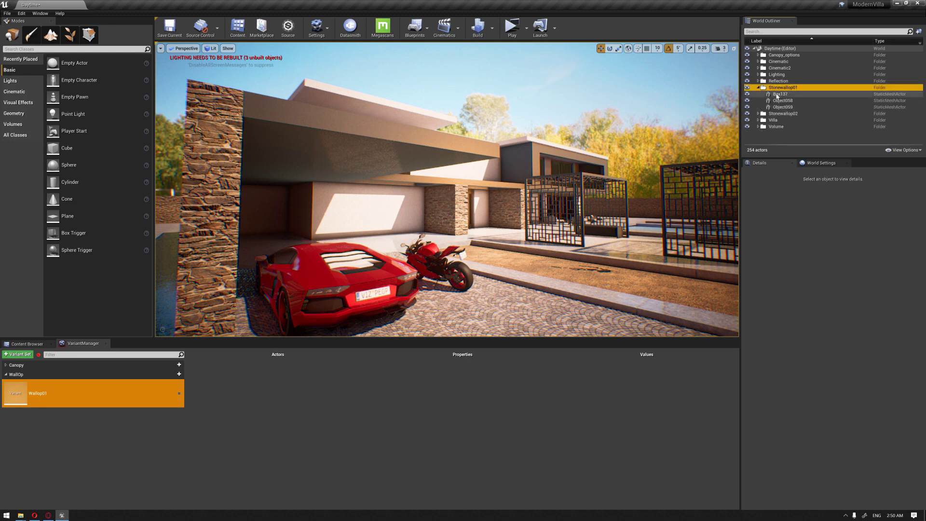
Attach Object058 and Object059 to Box137 as children in the Stonewallop01 folder
left_click(777, 95)
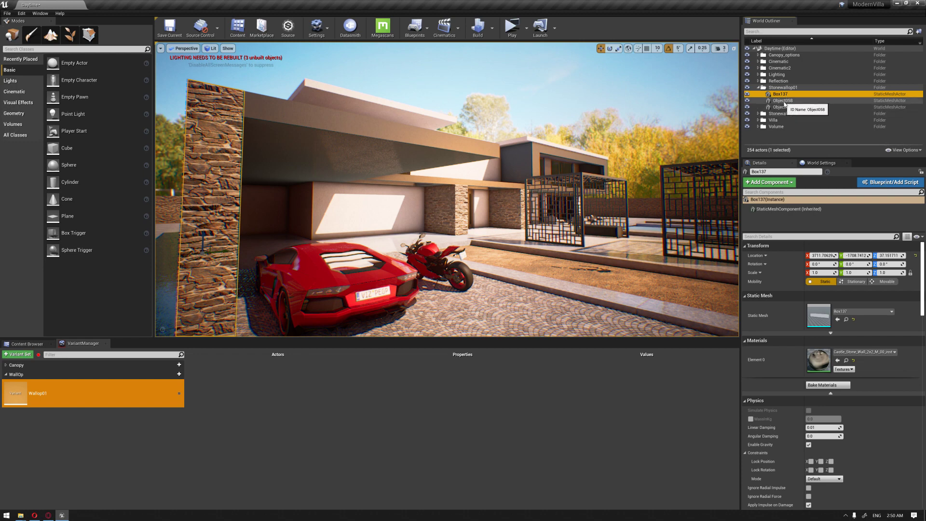
left_click(782, 100)
left_click(782, 107, "shift")
left_click_drag(787, 104, 782, 96)
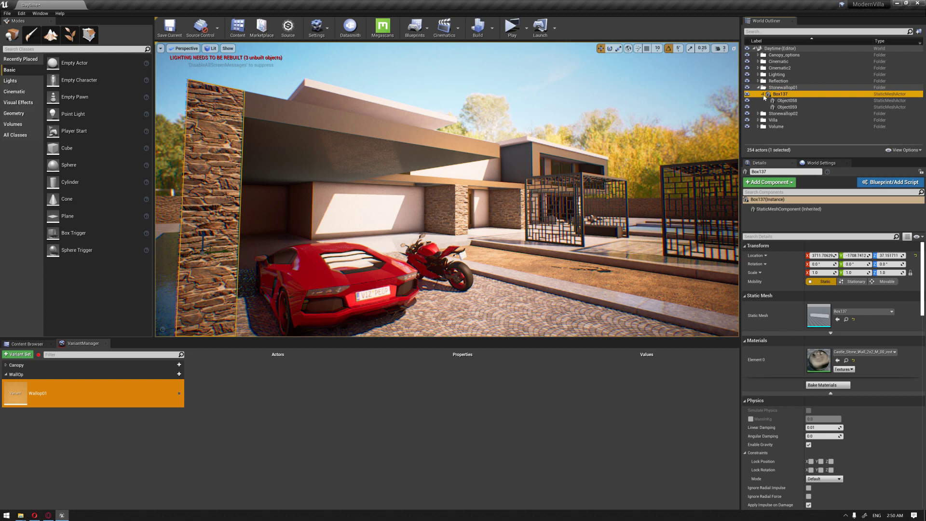
left_click(763, 94)
Bind Box137 to the Wallop01 variant, capturing its static mesh component's Visible property
left_click_drag(781, 94, 143, 403)
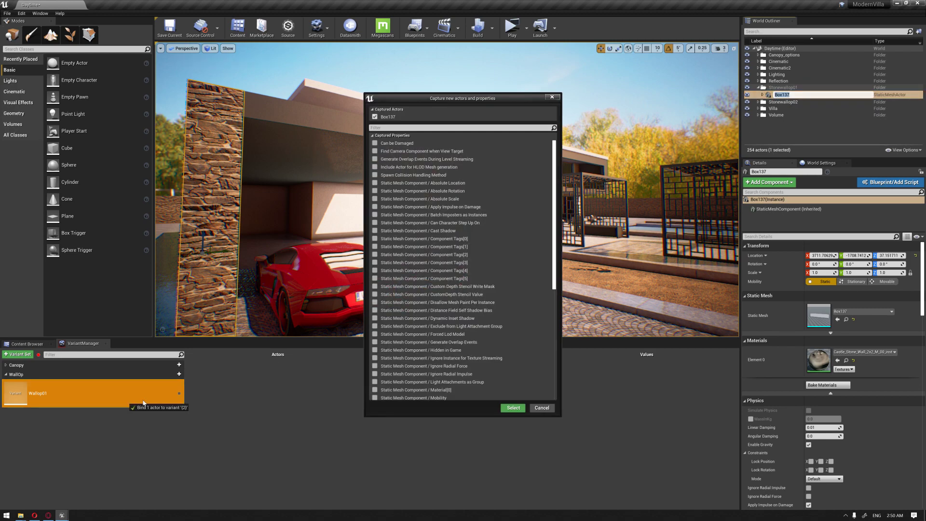
scroll(439, 336, "down", 9)
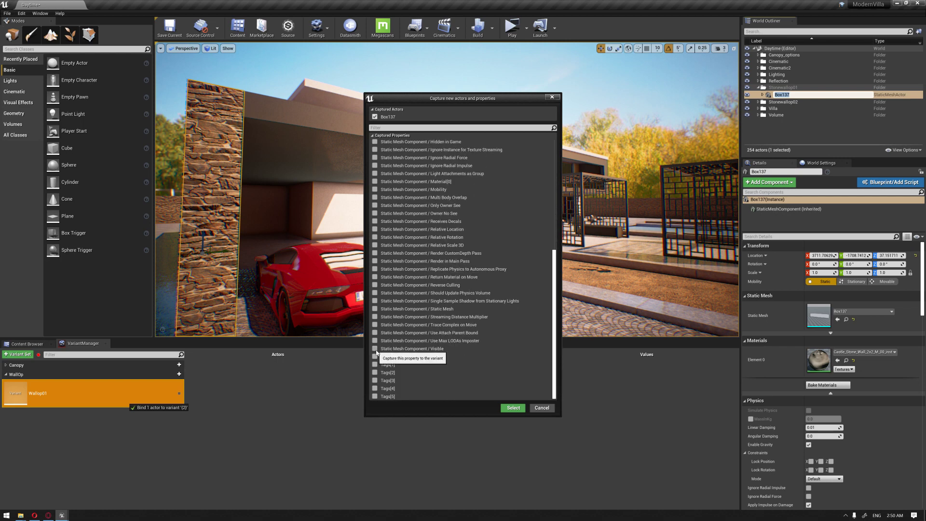
left_click(513, 407)
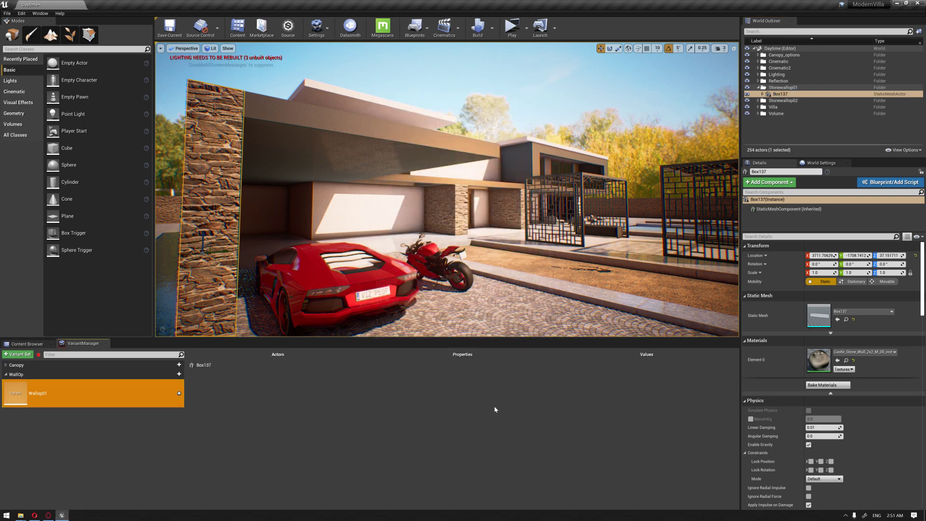
left_click(285, 366)
Attach Object59 and Object60 to Box138 as children in the Stonewallop02 folder
left_click(759, 101)
left_click(780, 107)
left_click(782, 113, "shift")
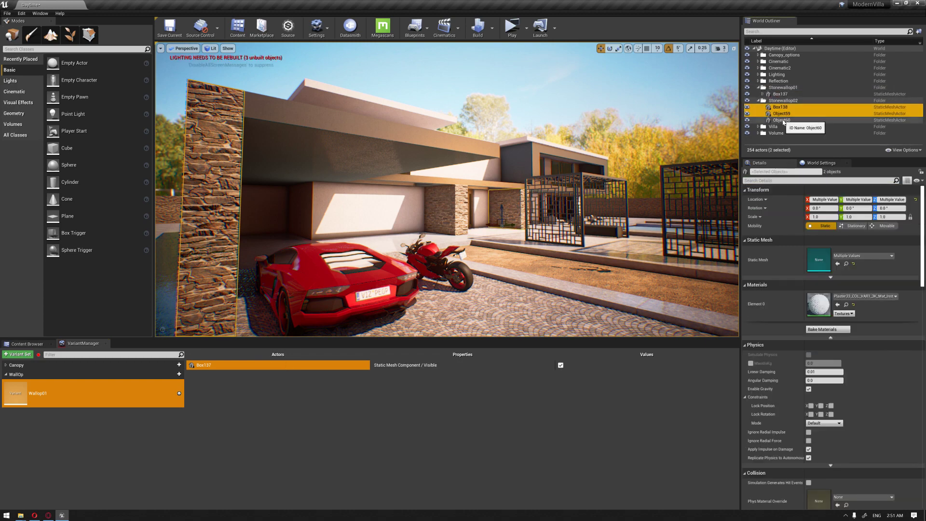
left_click(782, 120)
left_click(782, 114, "shift")
Bind Box138 to the Wallop01 variant, capturing its static mesh component's Visible property
left_click_drag(781, 118, 169, 397)
scroll(439, 330, "down", 5)
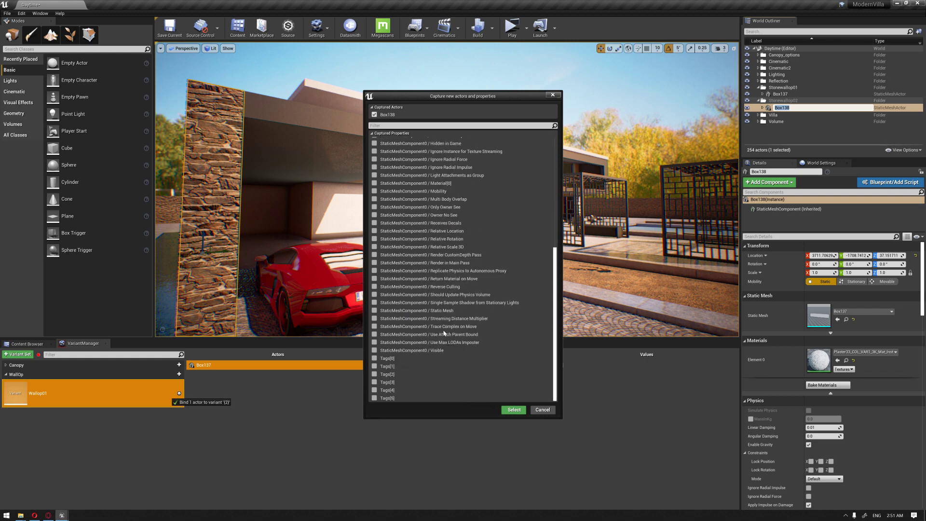
left_click(374, 351)
left_click(514, 410)
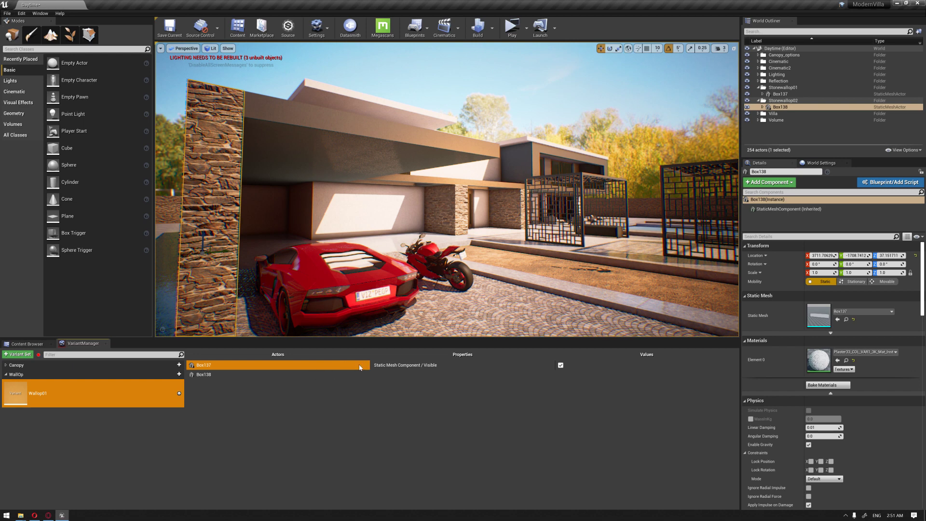
Apply the recorded Visible value to Box137 in the Wallop01 variant
left_click(333, 377)
left_click(343, 366)
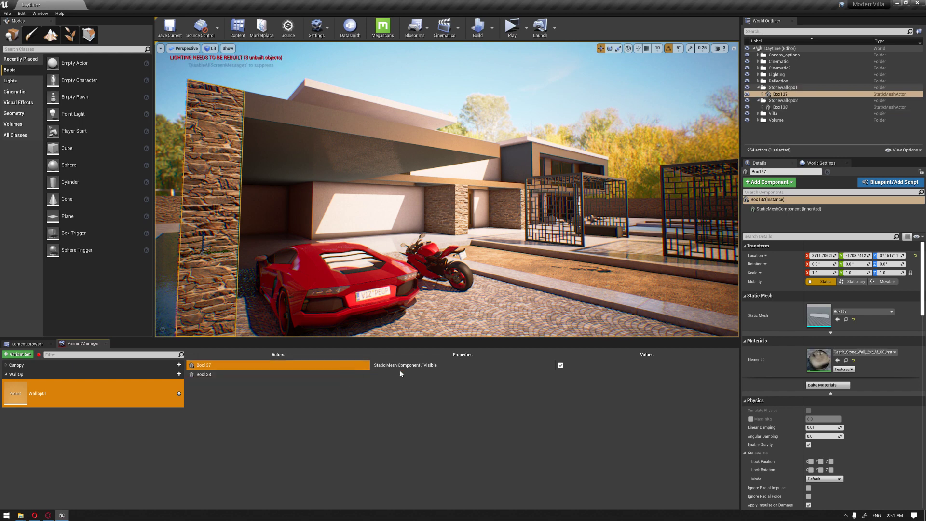
right_click(465, 365)
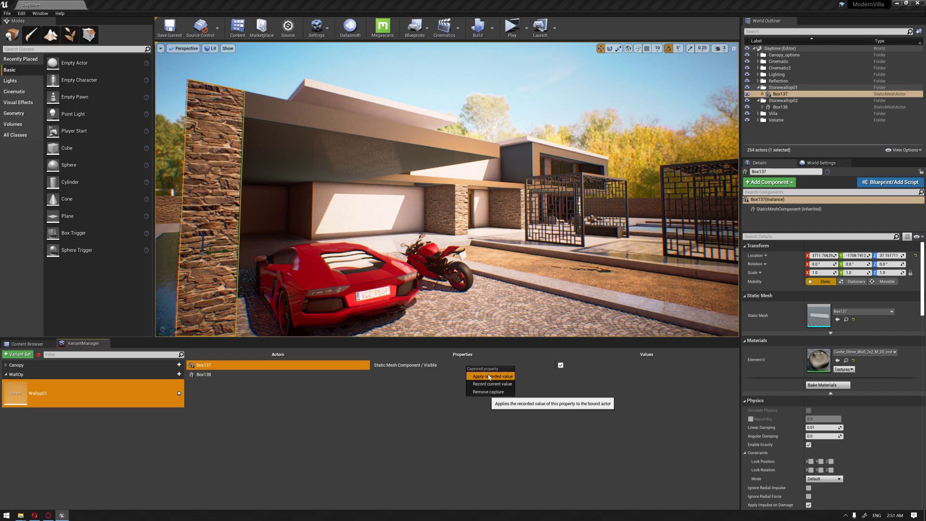
left_click(480, 376)
Turn off Visible for Box138 in the Wallop01 variant and apply that value to the actor
left_click(316, 374)
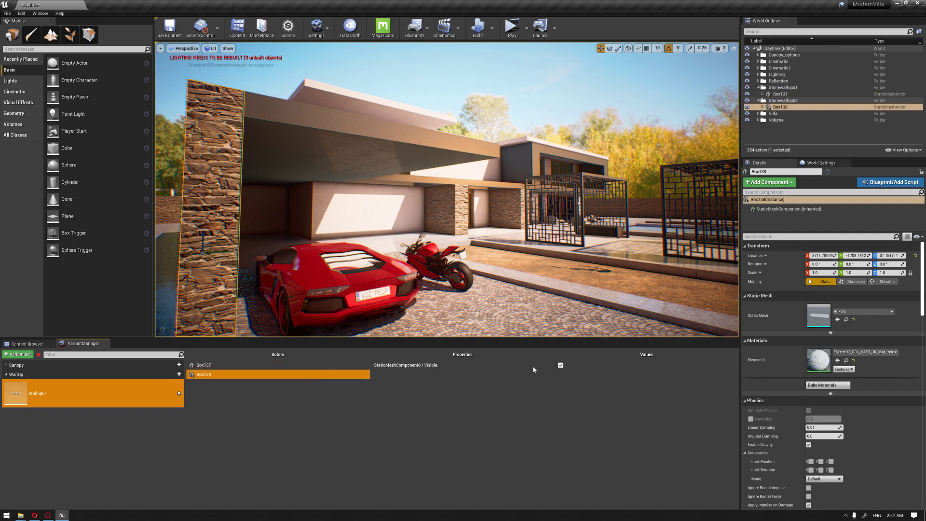
left_click(560, 365)
right_click(477, 369)
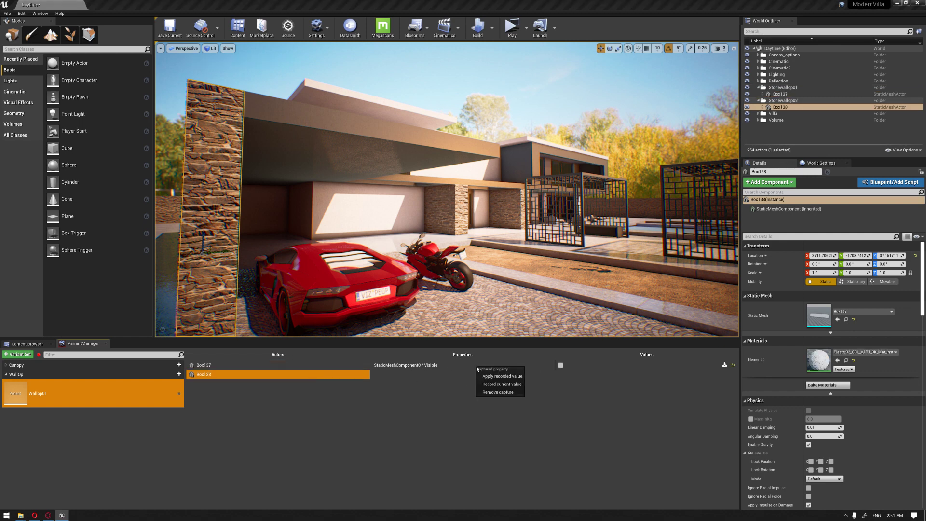
left_click(502, 384)
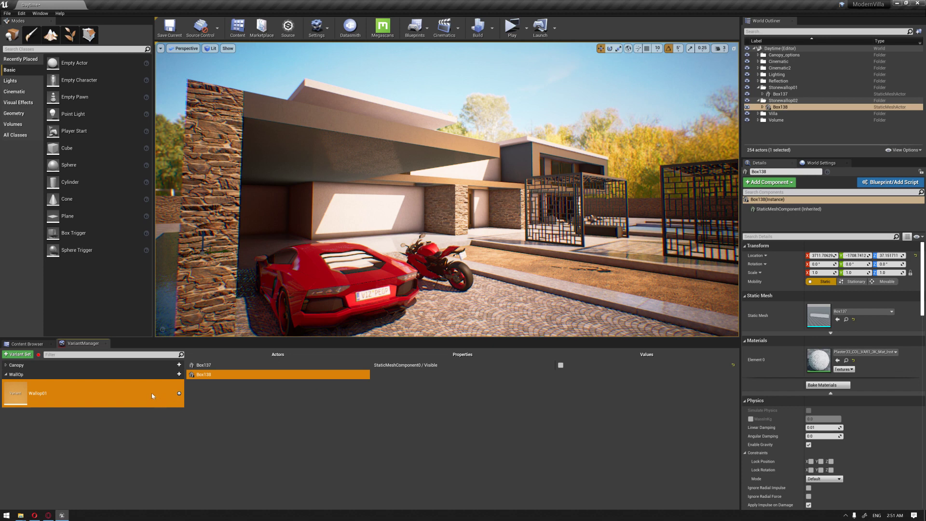
Duplicate the Wallop01 variant and rename the copy Wallop02
key("ctrl+w")
left_click(54, 423)
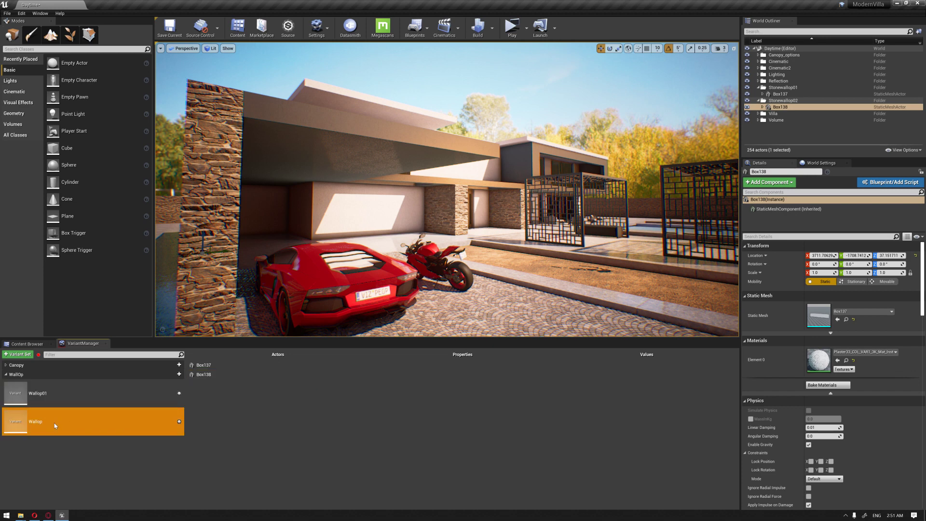
right_click(57, 422)
left_click(81, 374)
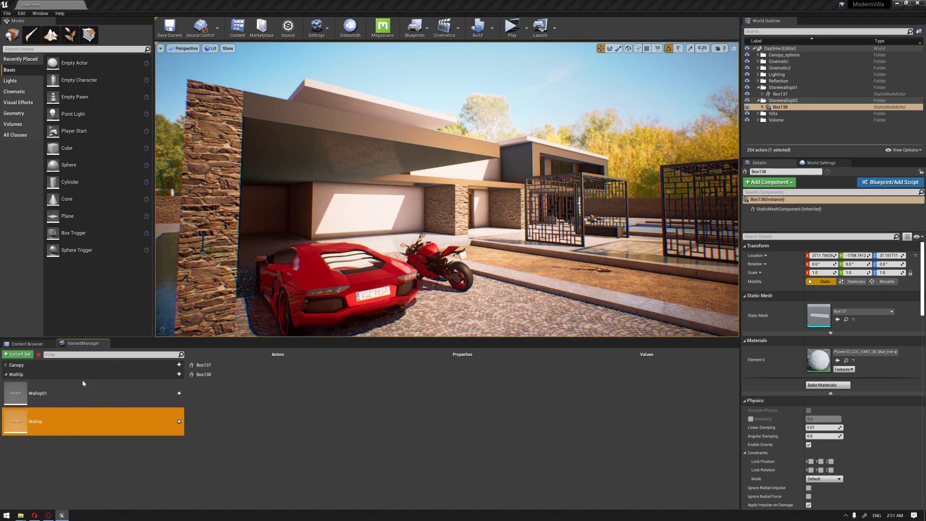
type("Wallop02")
key("Return")
Turn off Visible for Box137 in the Wallop02 variant and apply the recorded value
left_click(289, 366)
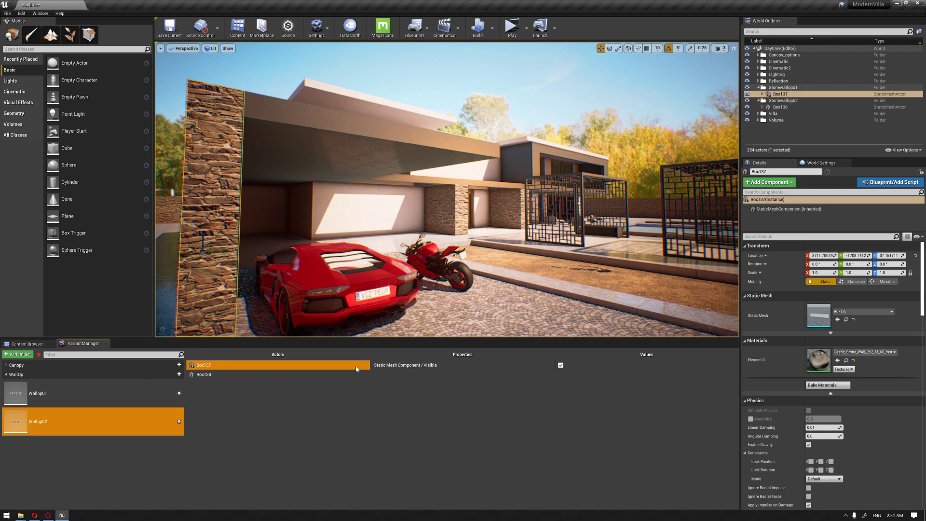
left_click(561, 365)
right_click(511, 368)
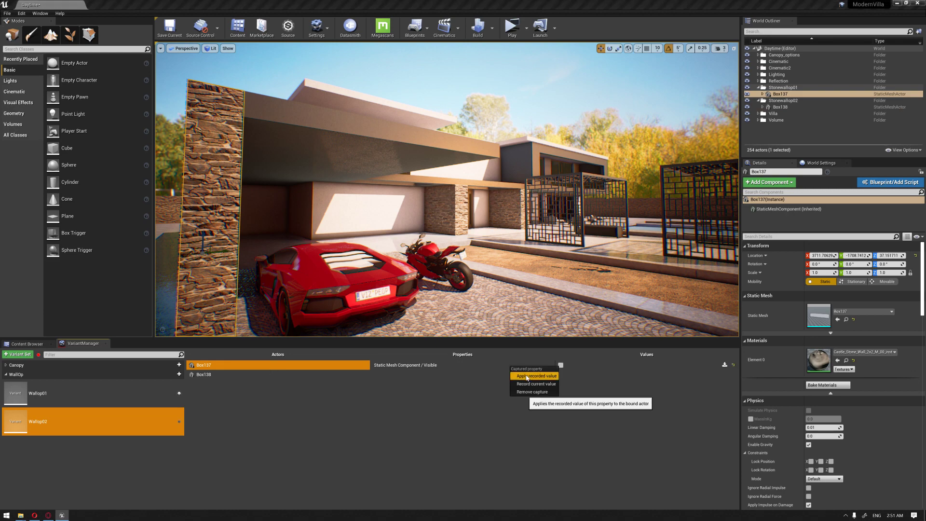
left_click(527, 376)
Turn on Visible for Box138 in the Wallop02 variant and apply the recorded value
left_click(324, 377)
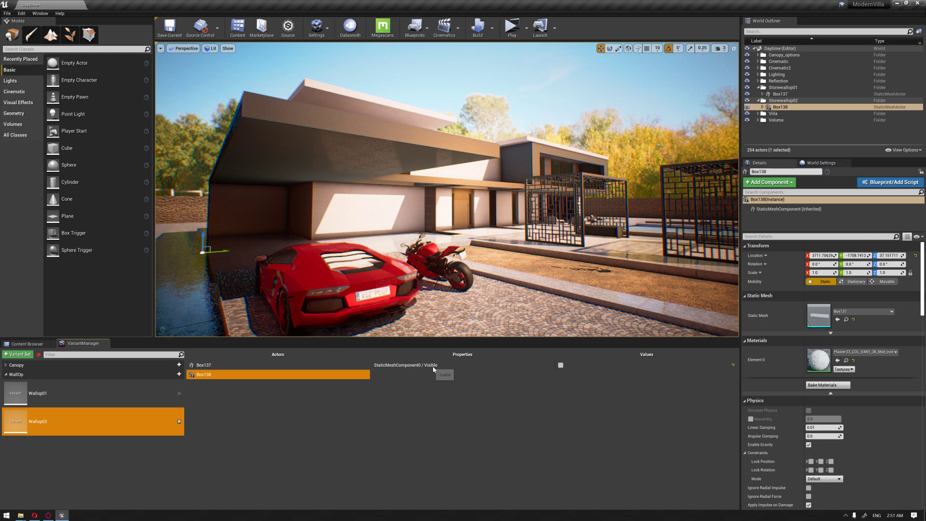
left_click(561, 366)
right_click(560, 366)
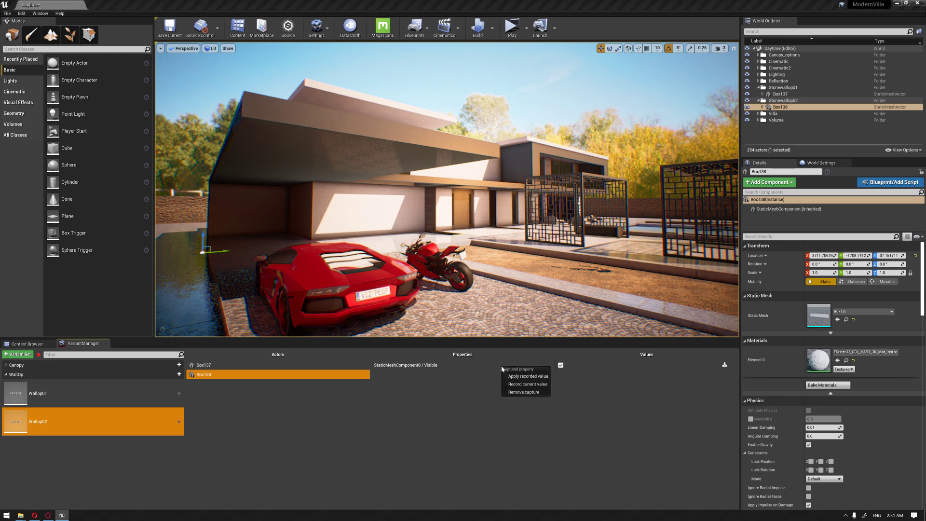
left_click(527, 376)
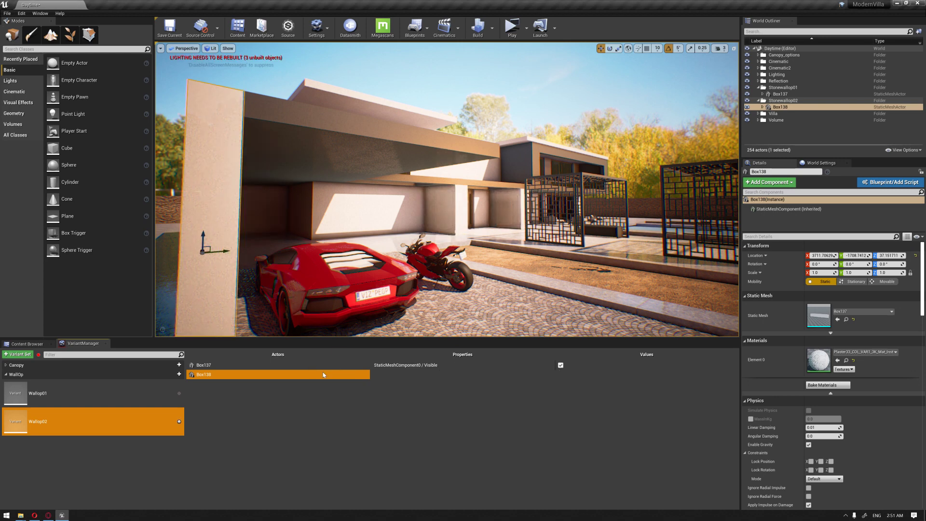
Switch between the Wallop01 and Wallop02 variants to check the stone and plaster walls up close and from farther away
double_click(135, 392)
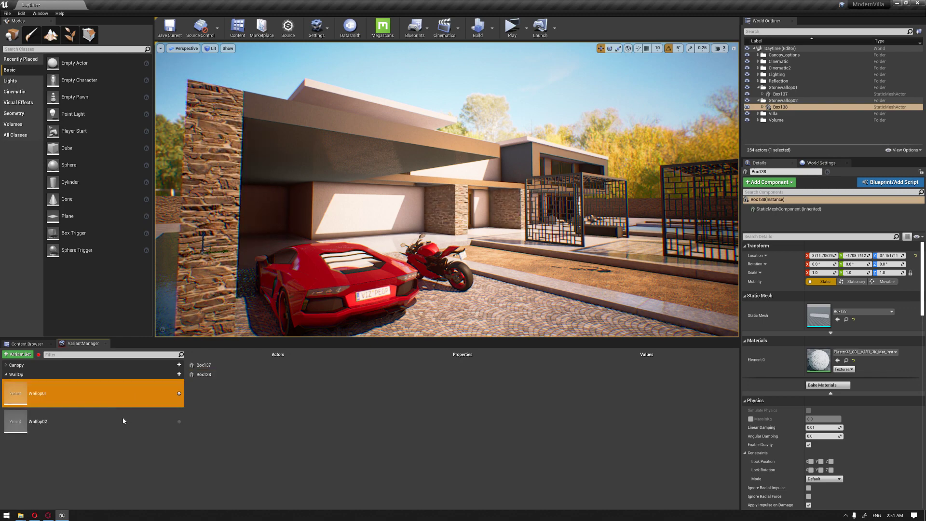
double_click(129, 420)
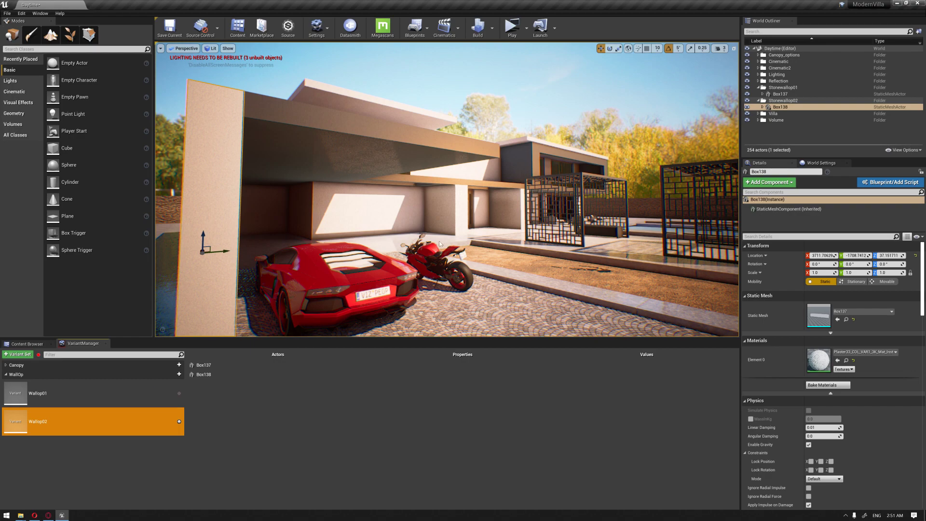
mouse_move(446, 189)
right_mouse_down()
mouse_move(593, 193)
mouse_move(492, 193)
mouse_move(506, 188)
mouse_move(445, 203)
right_mouse_up()
right_click_drag(447, 189, 475, 177)
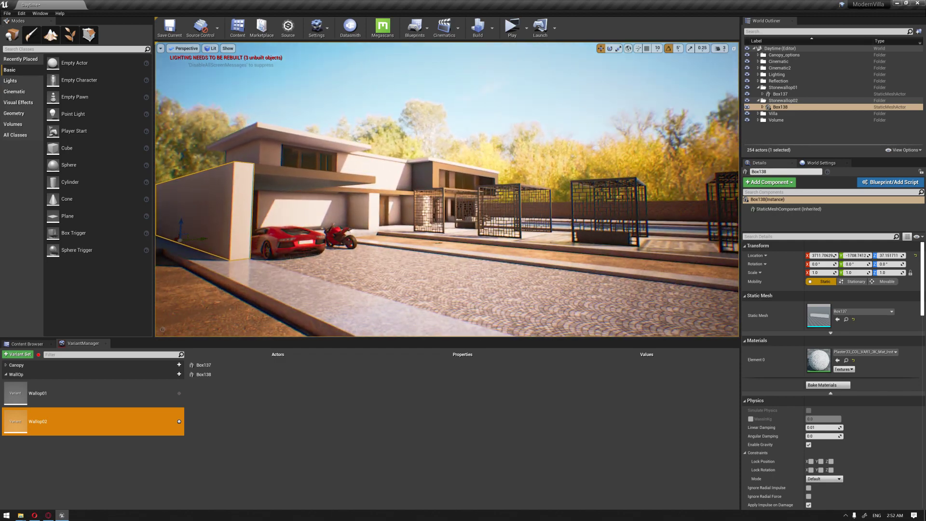
left_click(98, 402)
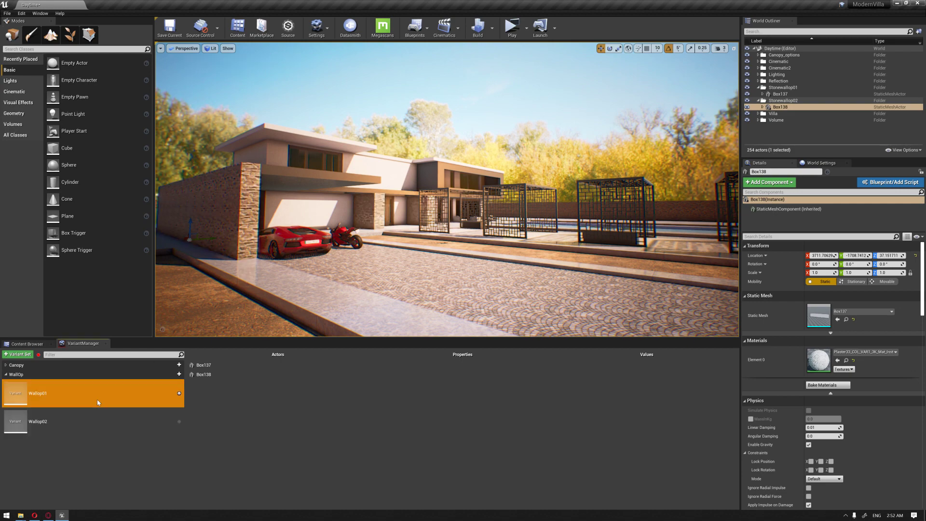
Select the lattice canopy's parts Shape016_2 and Shape007_2 and look through the actors grouped in the Canopy_options folder
right_click_drag(494, 238, 450, 235)
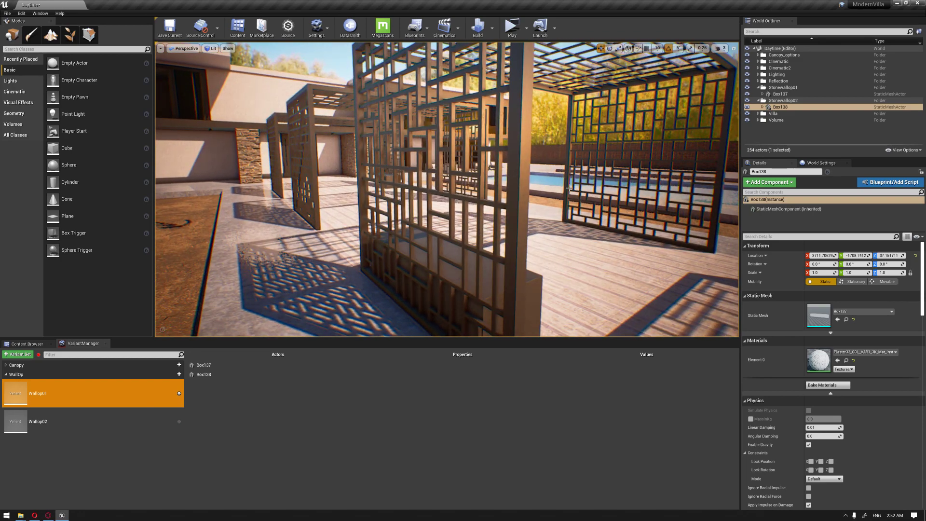
left_click(735, 284)
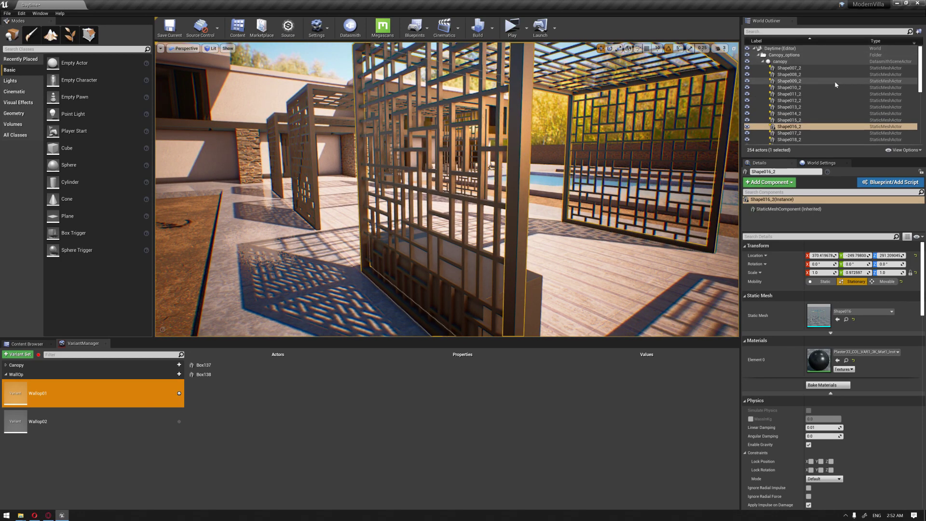
right_click_drag(734, 284, 660, 276)
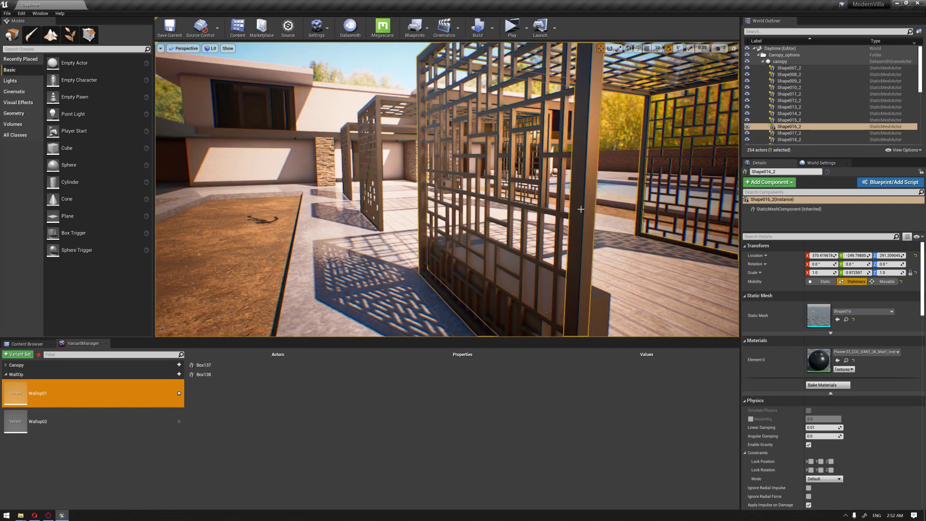
right_click_drag(489, 228, 510, 182)
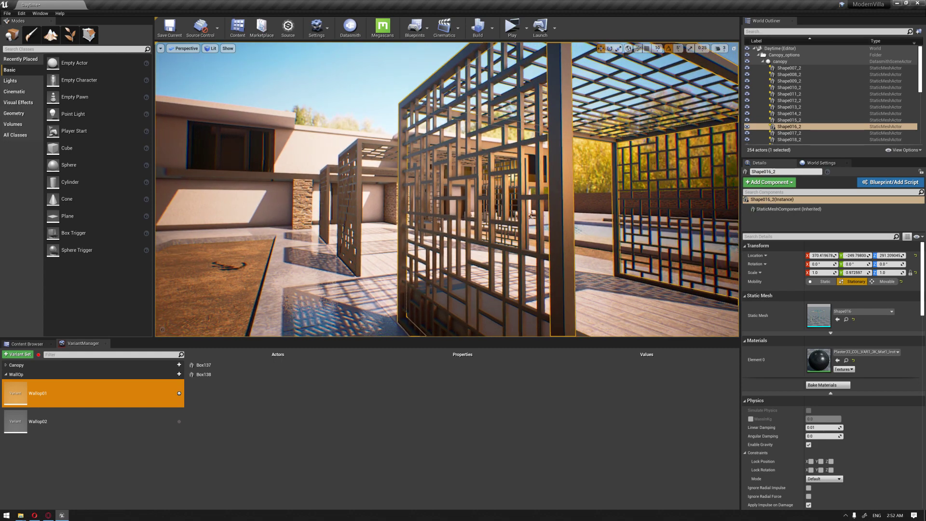
right_click_drag(680, 287, 675, 287)
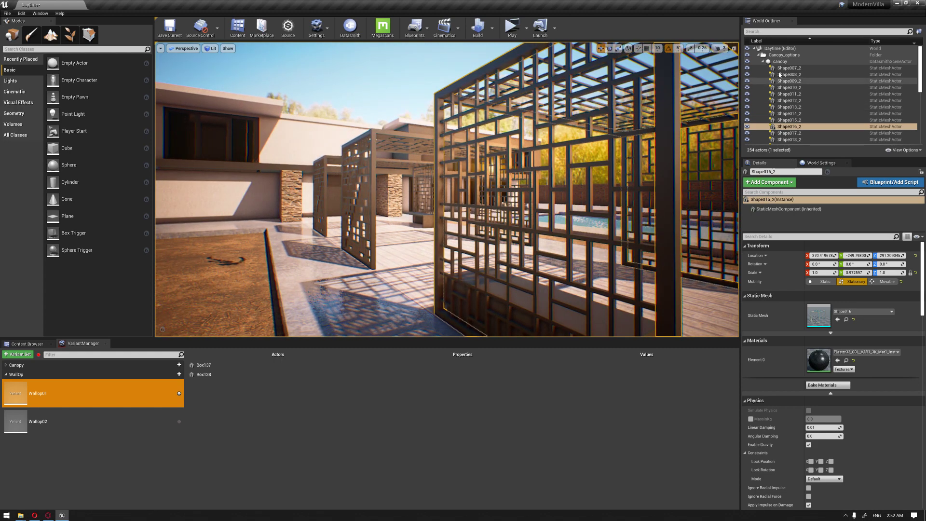
left_click(781, 70)
scroll(789, 106, "down", 2)
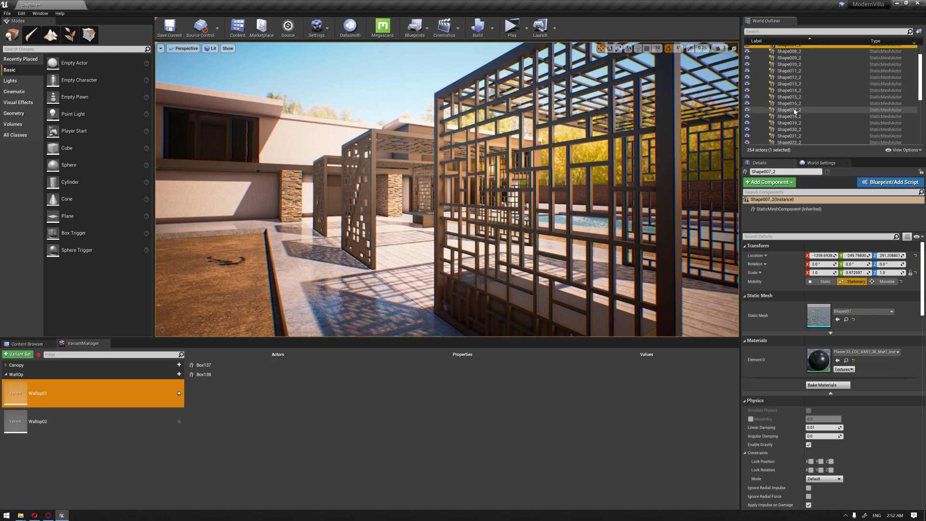
scroll(792, 123, "down", 3)
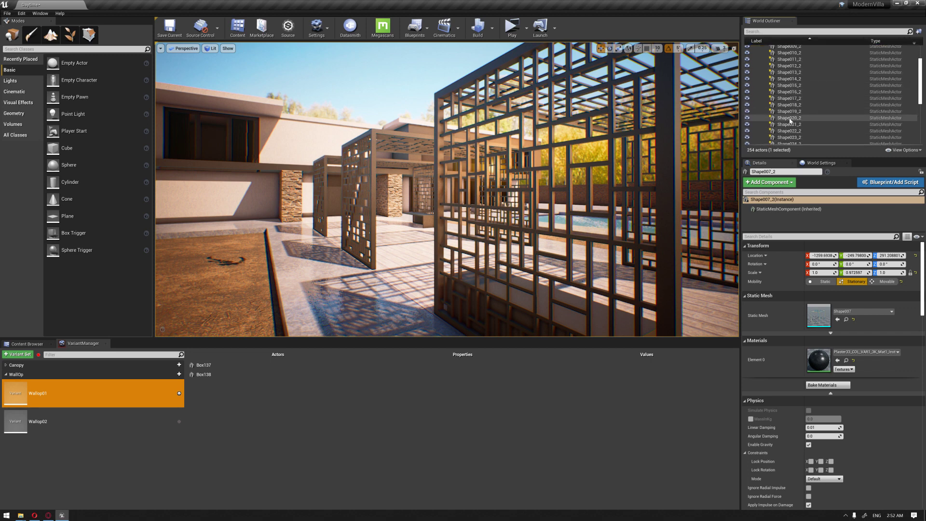
scroll(790, 120, "down", 1)
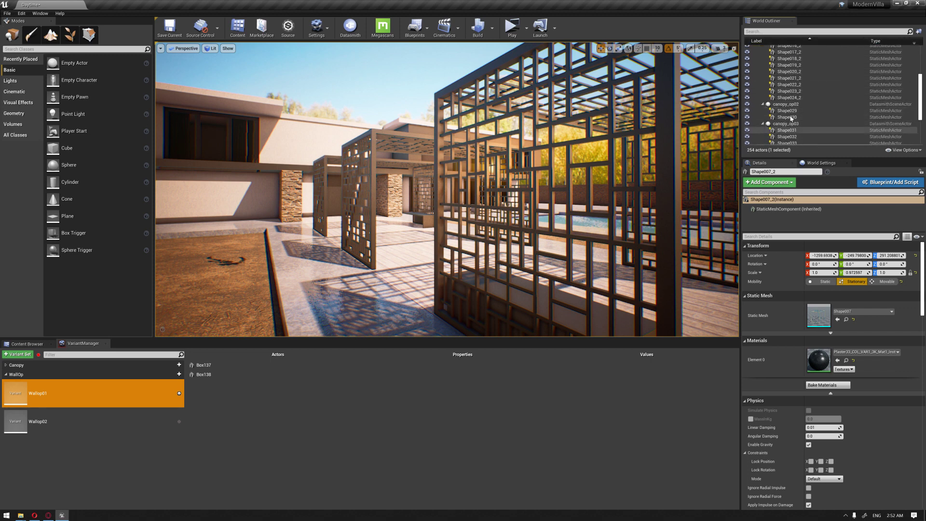
Expand the Canopy variant set and activate its Op02 variant with the whole canopy row in view
right_click_drag(530, 182, 461, 191)
key("a")
key("s")
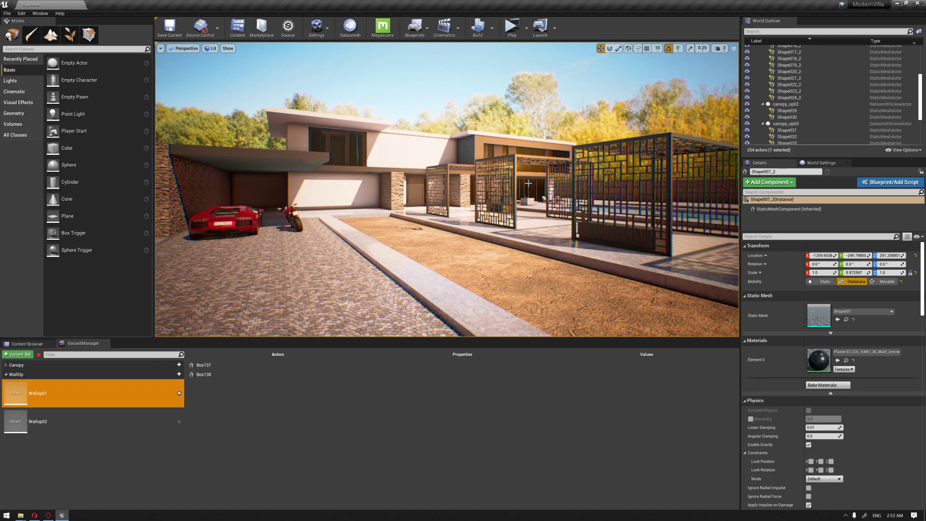
mouse_move(461, 191)
right_mouse_down()
mouse_move(487, 191)
mouse_move(449, 191)
mouse_move(461, 186)
right_mouse_up()
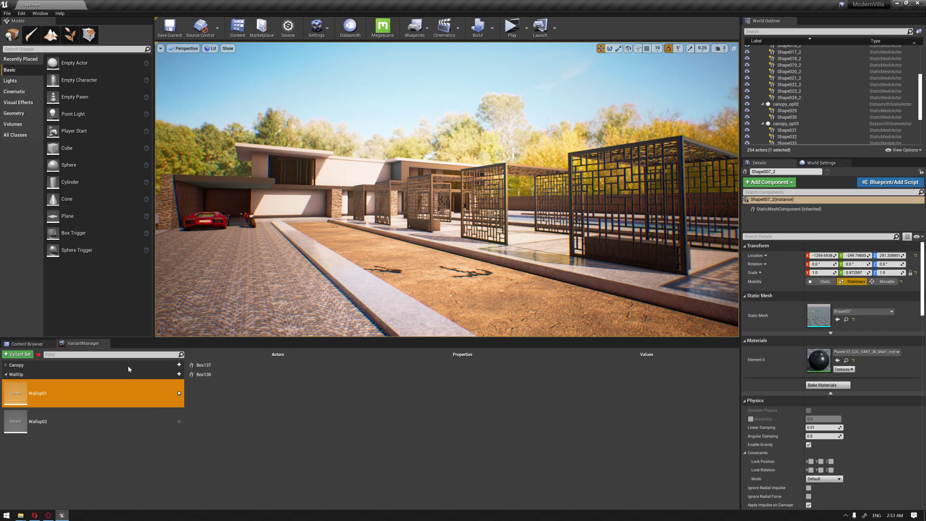
left_click(25, 367)
left_click(6, 366)
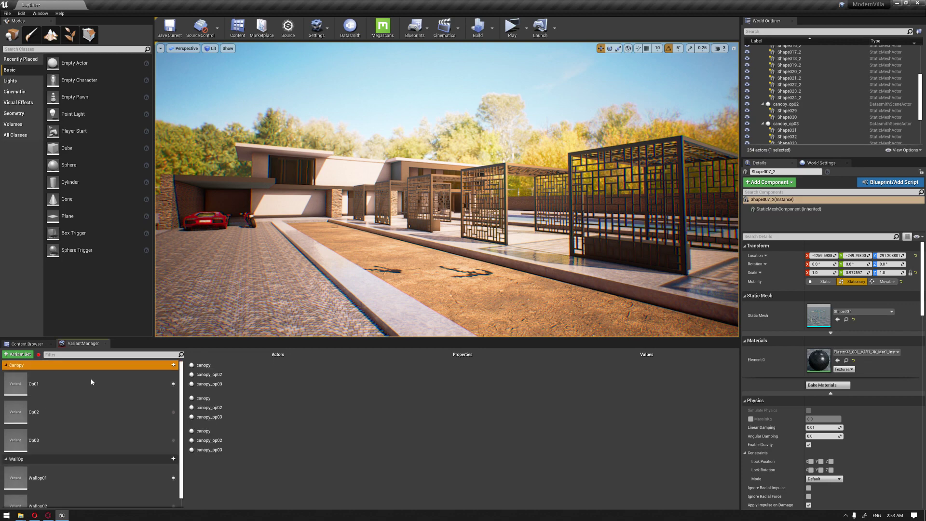
left_click(92, 382)
left_click(88, 409)
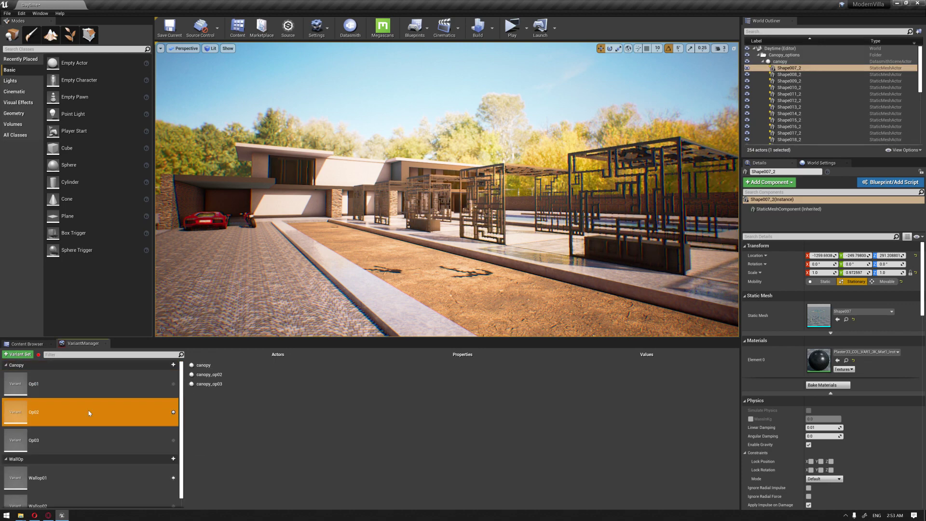
Examine the Op02 canopy design from the driveway, along the canopy row and from the wooden walkway
key("a")
key("w")
mouse_move(345, 255)
right_mouse_down()
mouse_move(374, 255)
mouse_move(340, 240)
right_mouse_up()
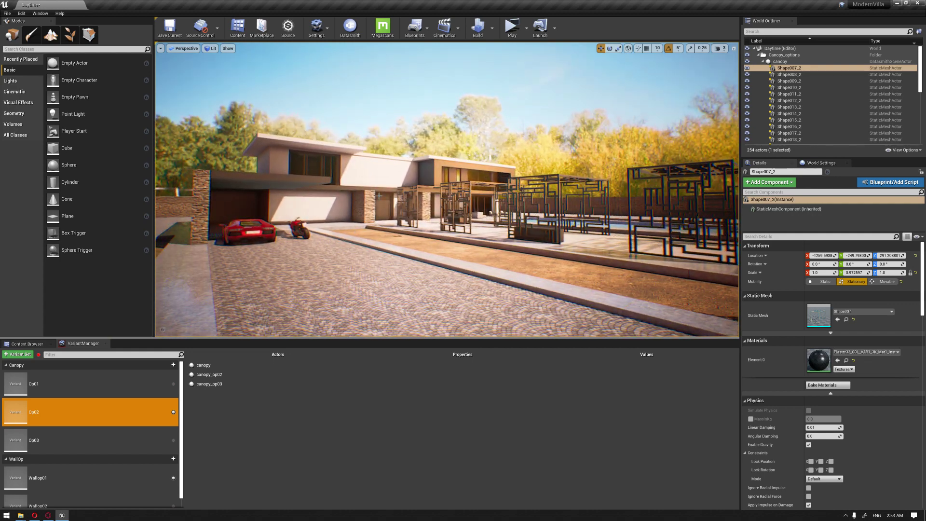
right_click_drag(340, 240, 357, 240)
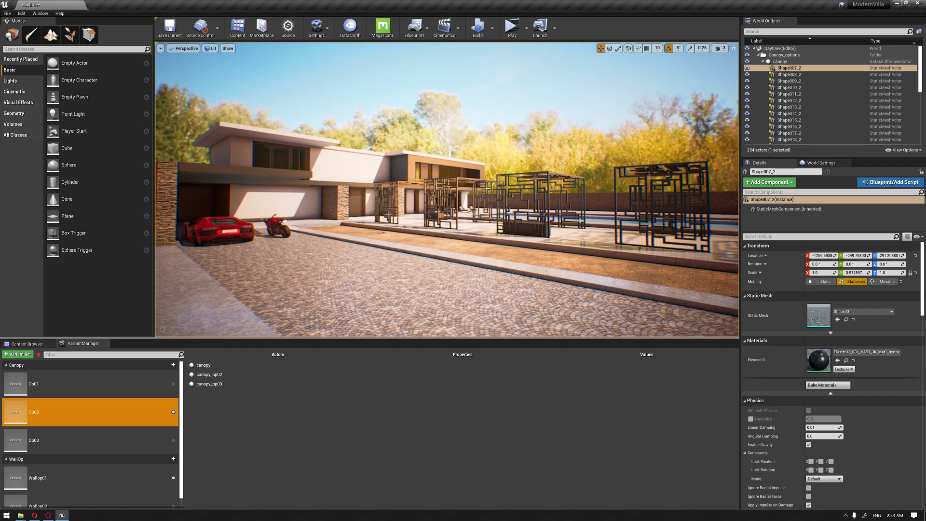
right_click_drag(388, 215, 391, 240)
key("s")
key("w")
right_click_drag(453, 254, 452, 269)
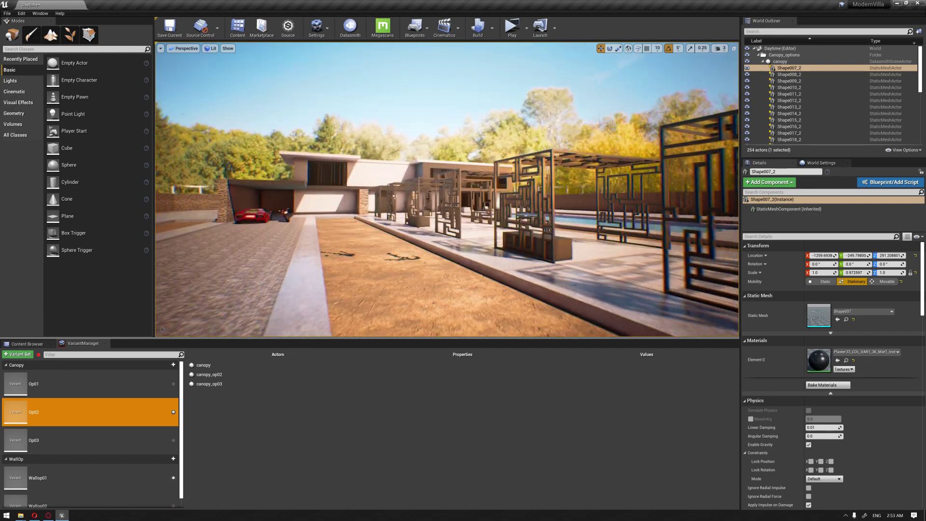
right_click_drag(469, 253, 469, 253)
key("s")
key("d")
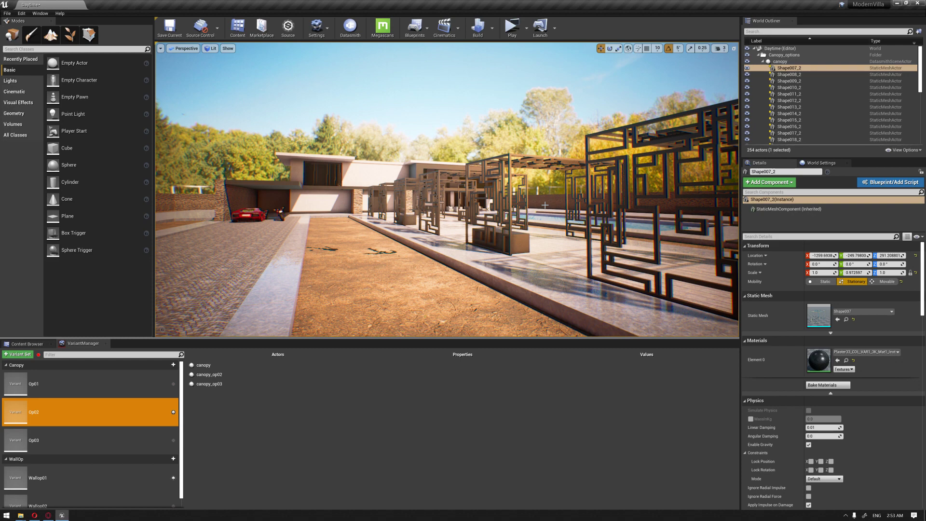
key("d")
mouse_move(545, 205)
right_mouse_down()
mouse_move(554, 214)
mouse_move(531, 214)
right_mouse_up()
key("w")
key("d")
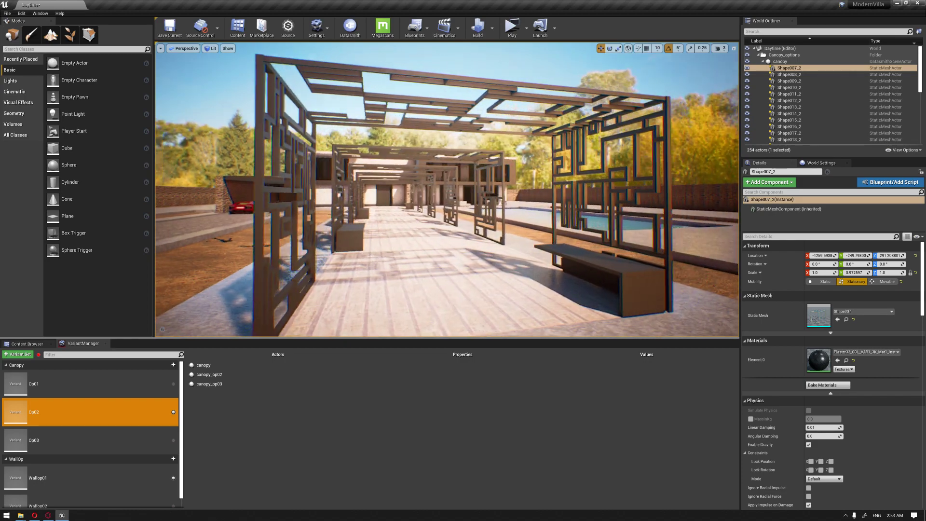